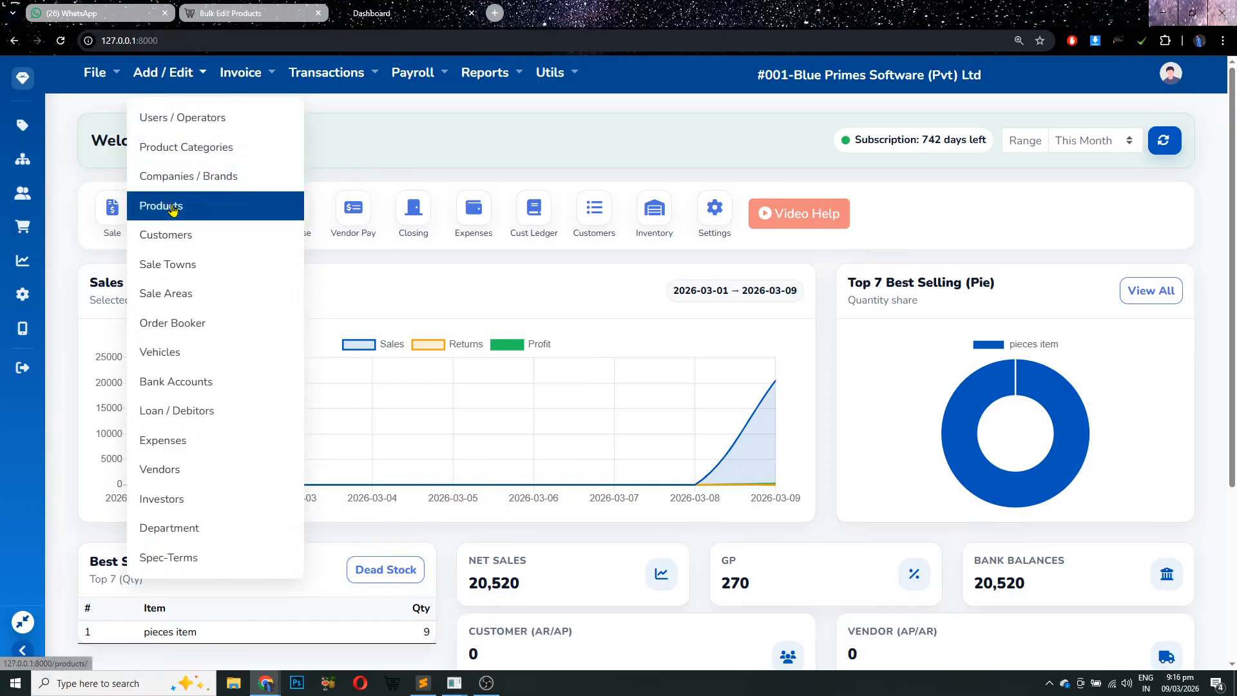
- Open the new product form from the products list and review its price, stock and category fields
click(161, 205)
click(105, 143)
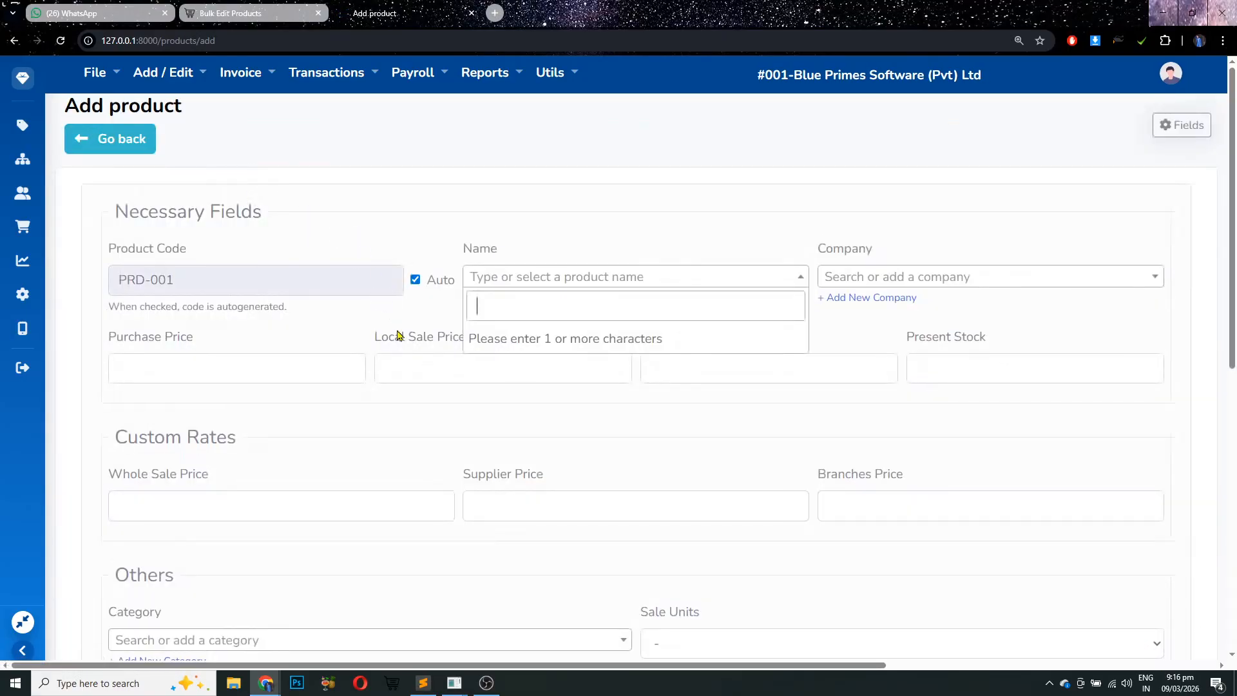
scroll(414, 354, down, 3)
scroll(415, 356, up, 2)
scroll(416, 356, up, 1)
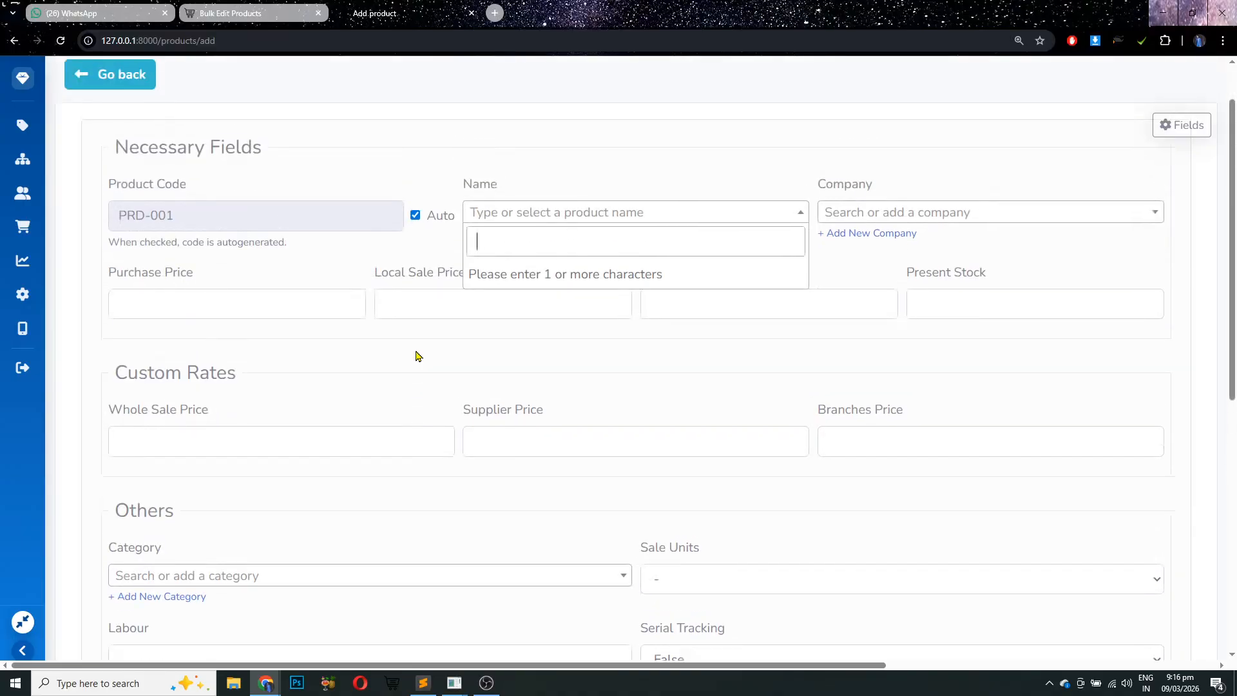
scroll(416, 356, up, 1)
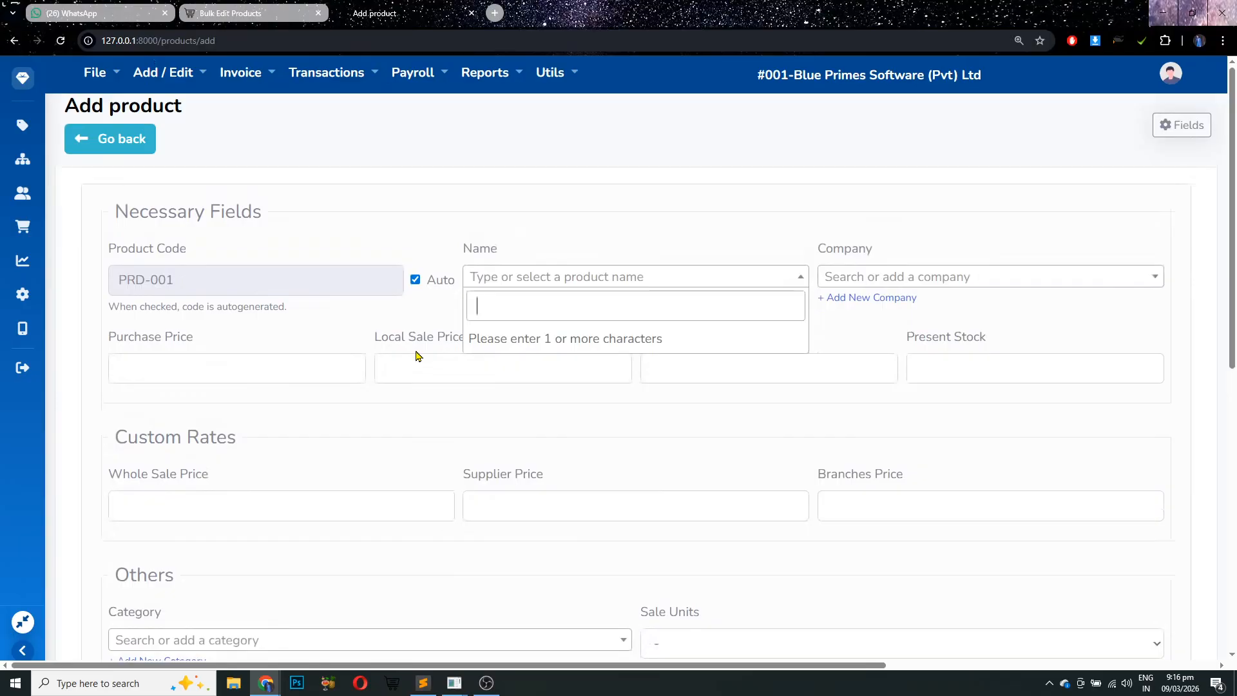
- Return to the products list and open bulk product editing to view the product grid
click(166, 81)
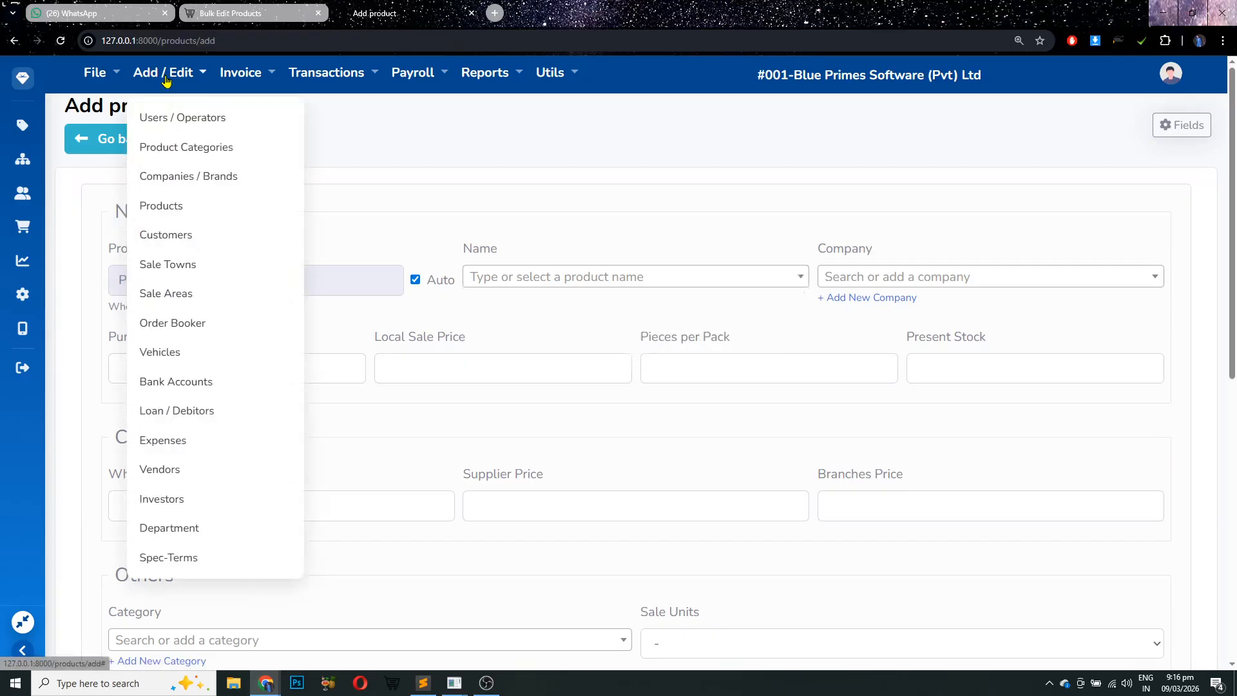
click(162, 213)
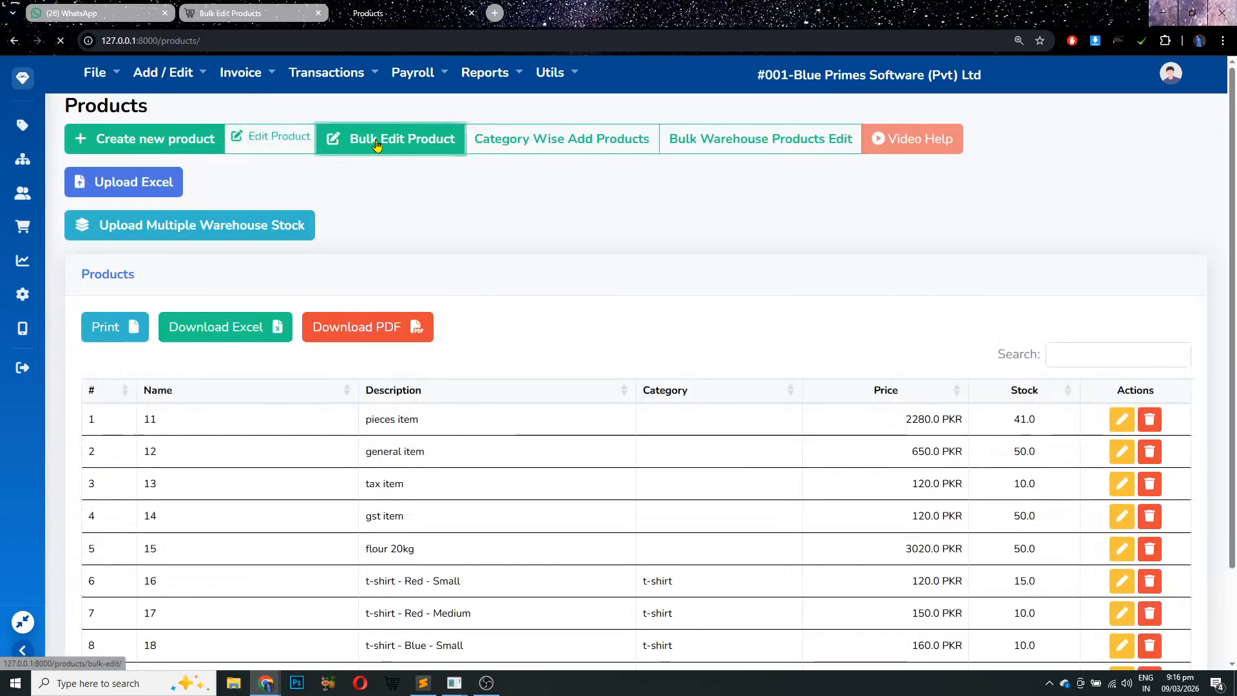
click(371, 139)
scroll(812, 456, down, 2)
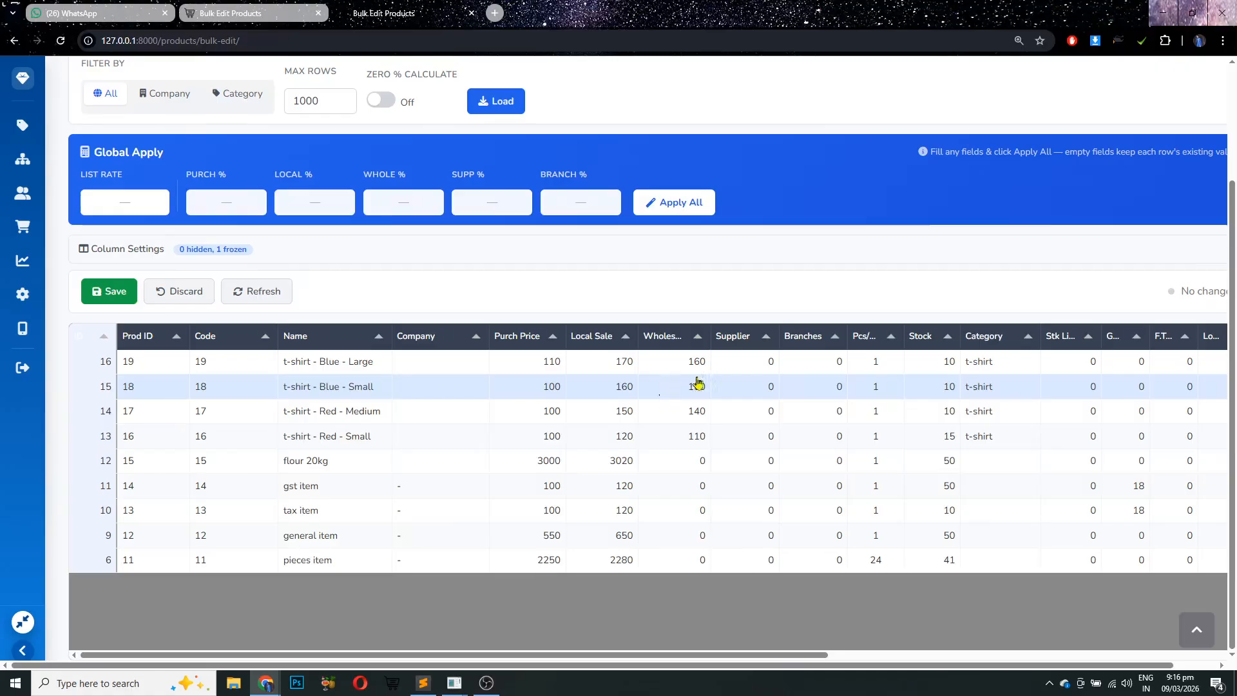
mouse_move(712, 654)
mouse_down()
mouse_move(1118, 655)
mouse_move(699, 638)
mouse_up()
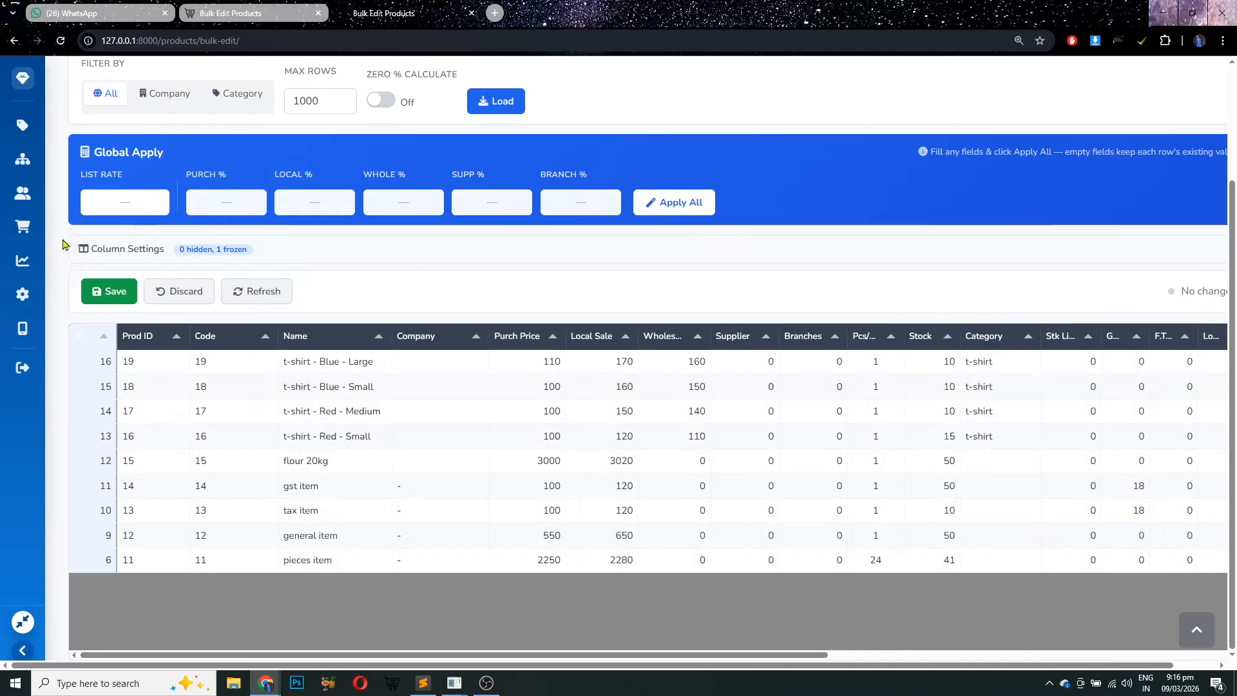
- Open the column settings and mark Unit, T2, T3, T4, Unload, Load, F.Tax and GST% as hidden columns
drag(65, 251, 152, 261)
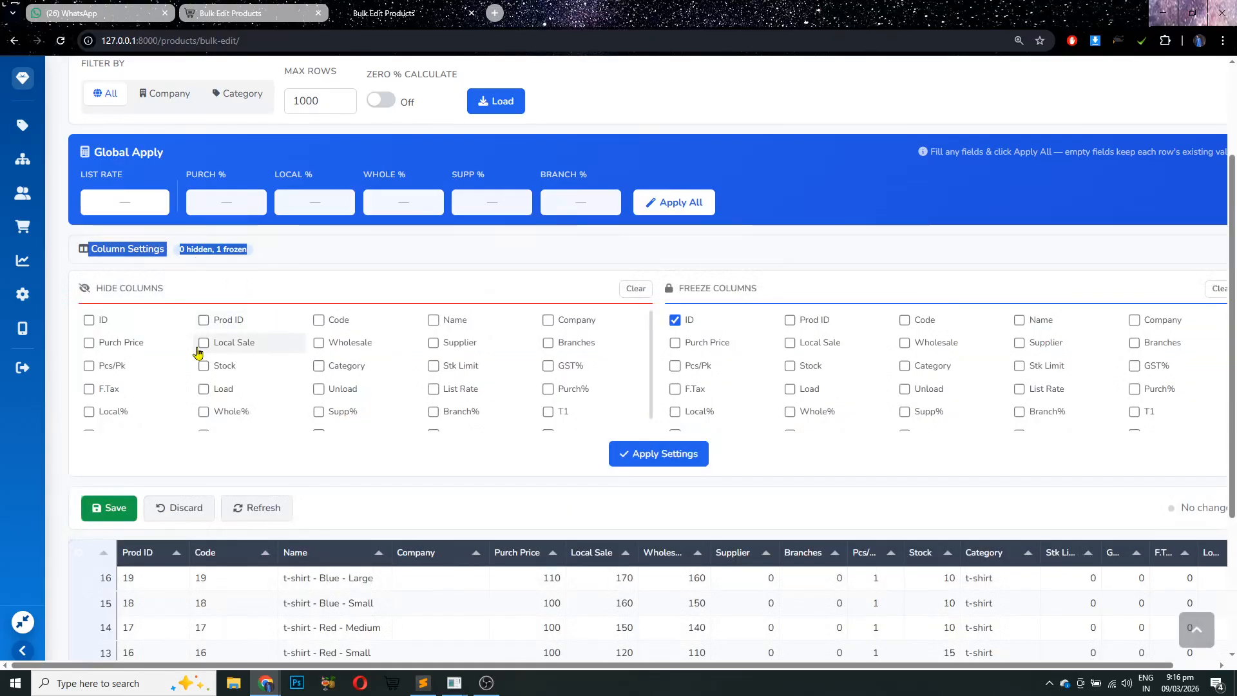
scroll(461, 374, down, 3)
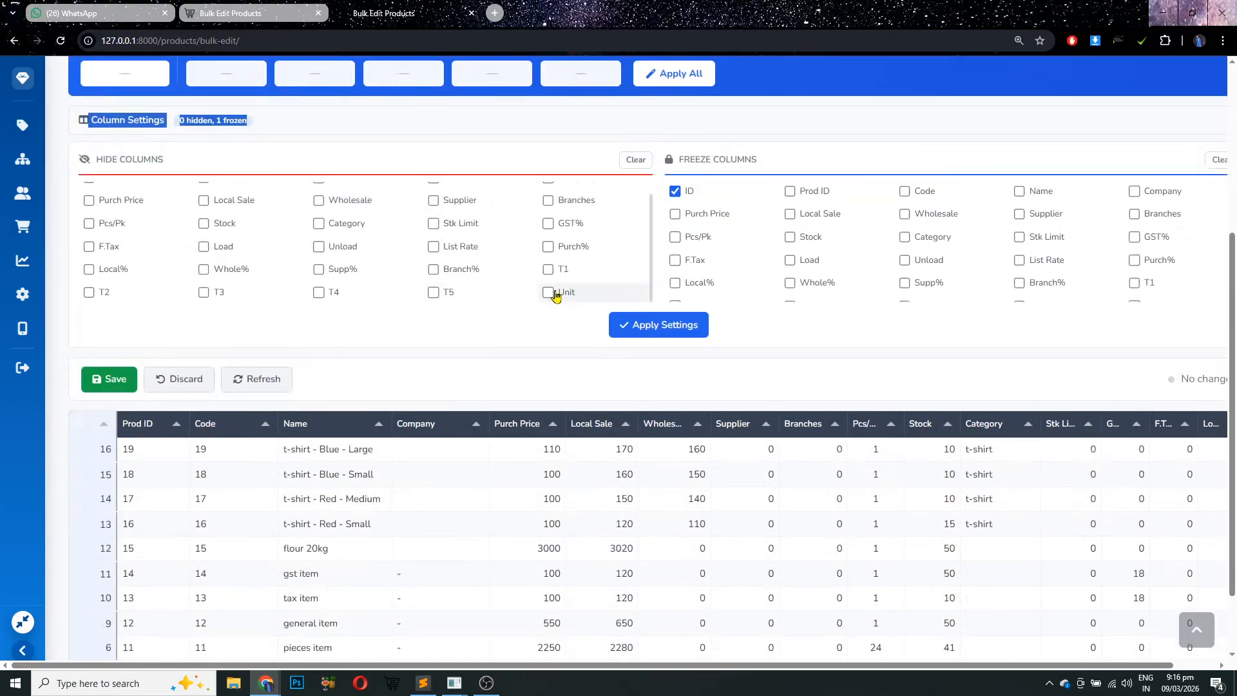
click(554, 293)
click(320, 292)
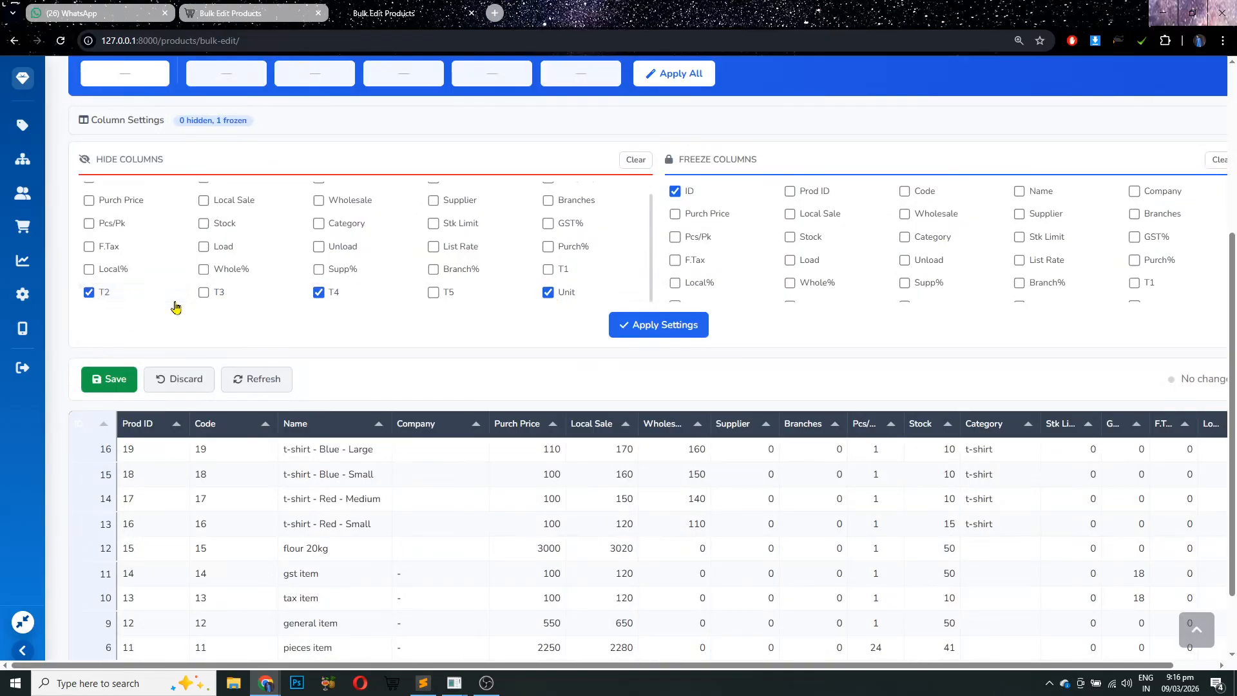
click(204, 293)
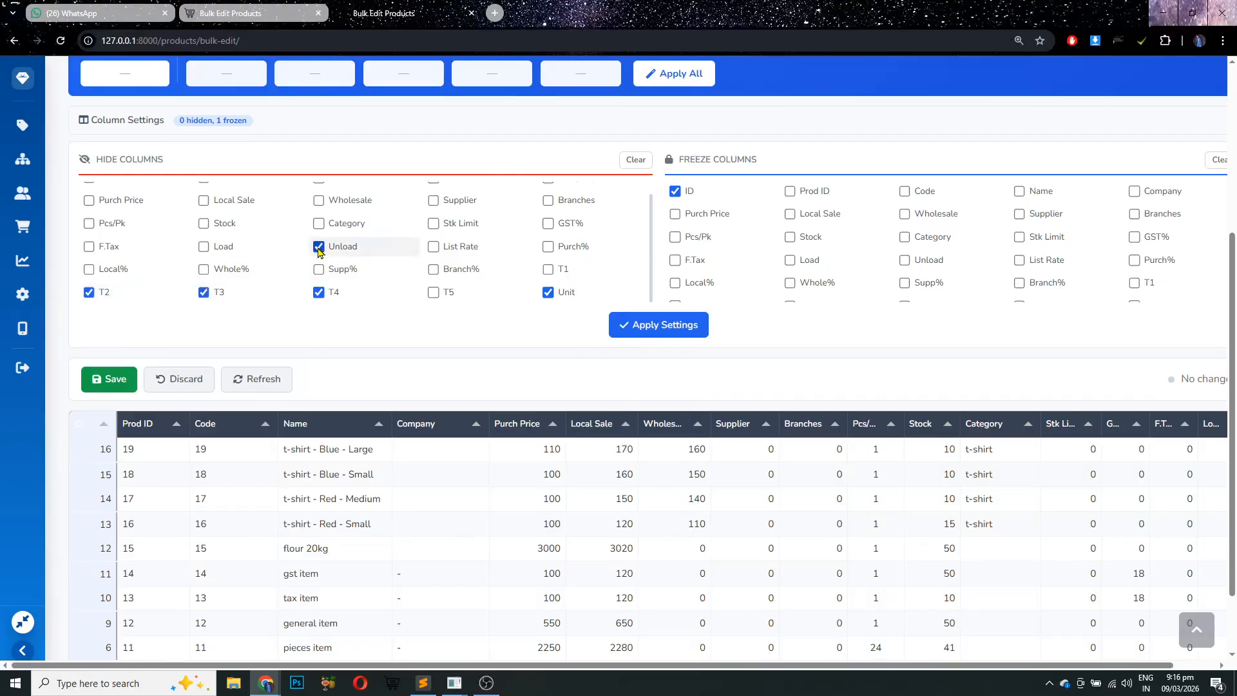
click(89, 246)
click(548, 223)
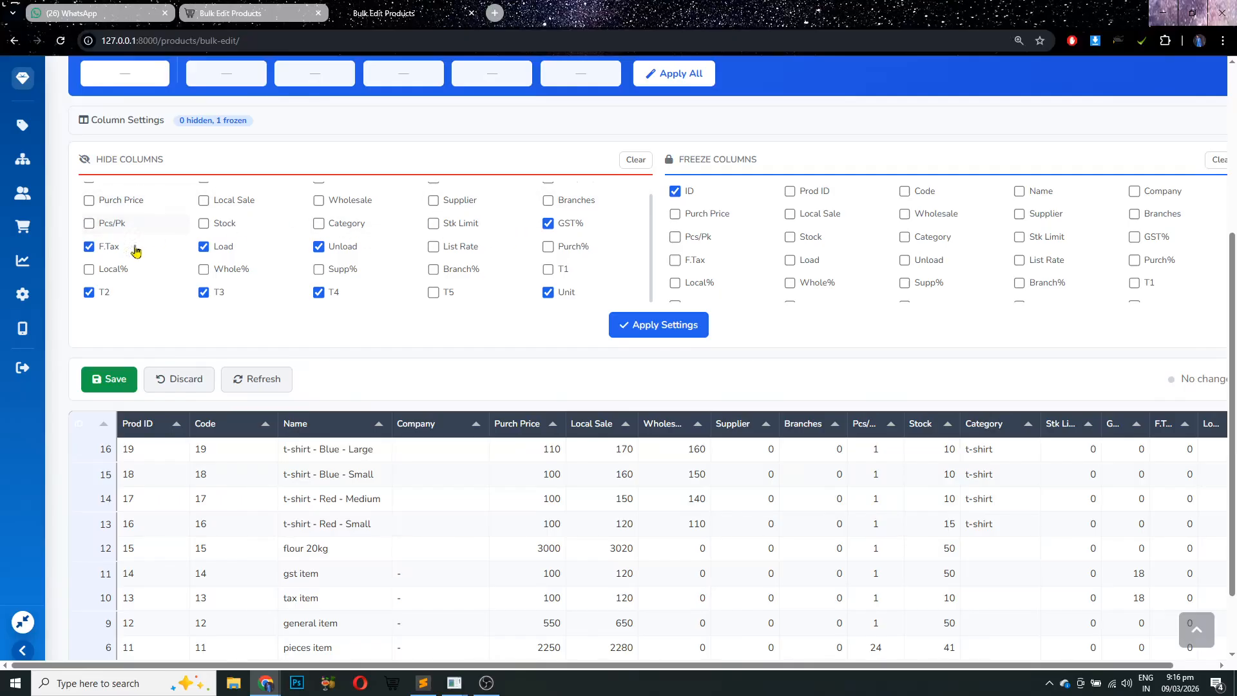
- Mark ID, Prod ID, Code and Pcs/Pk as hidden columns too, and apply the column settings
scroll(131, 271, up, 1)
click(88, 192)
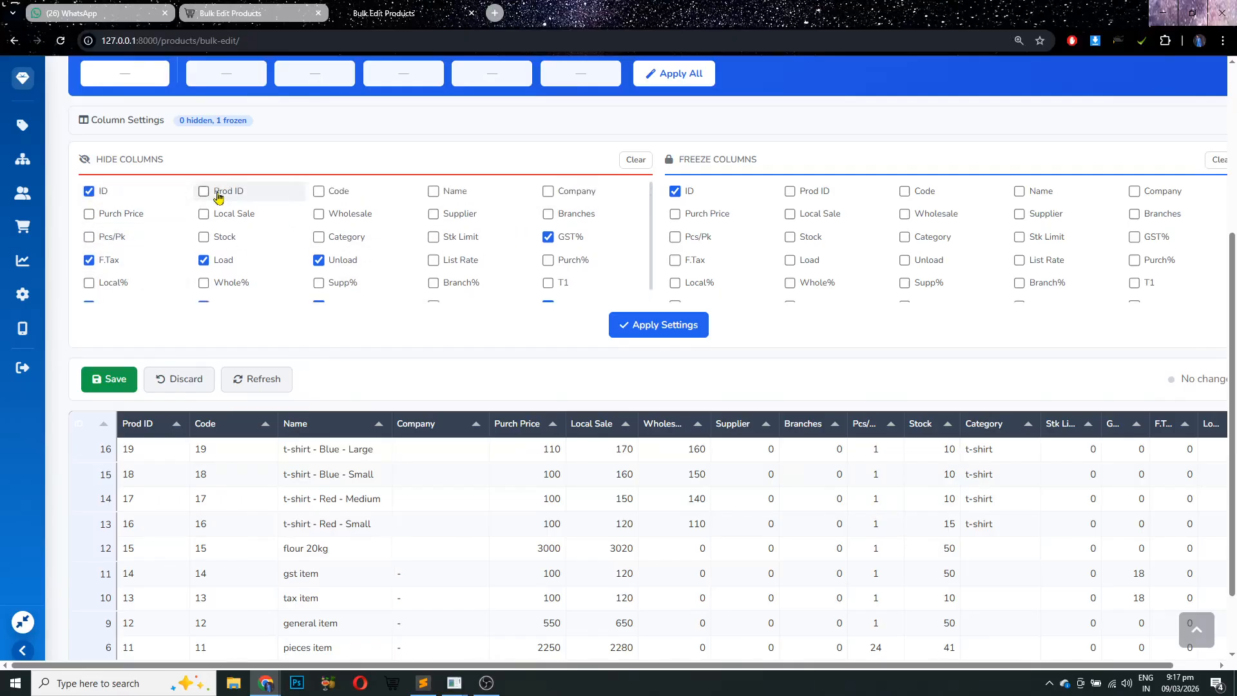
click(205, 193)
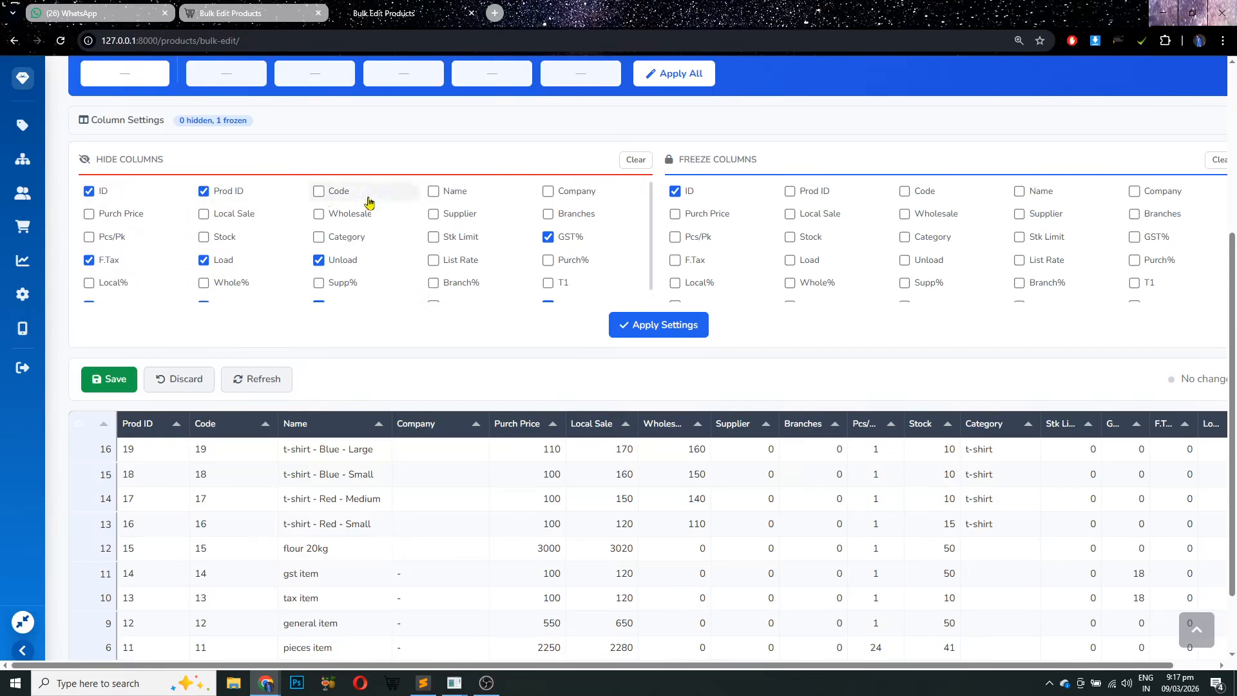
click(337, 192)
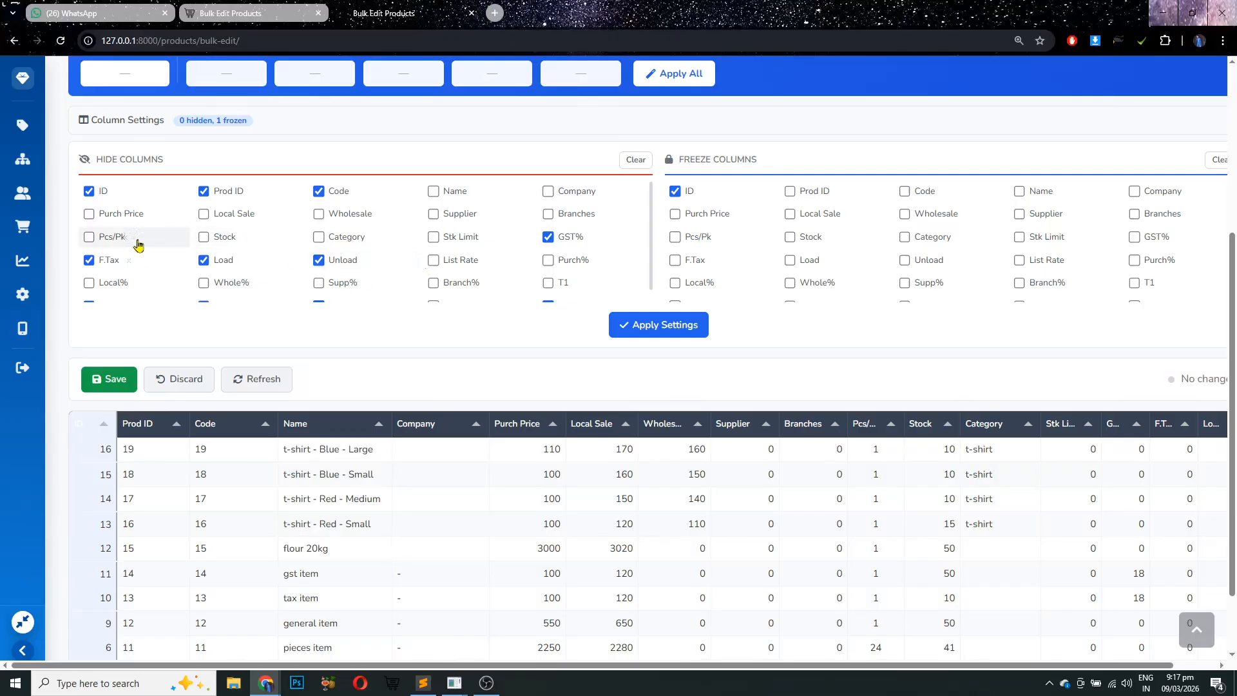
click(89, 237)
click(657, 325)
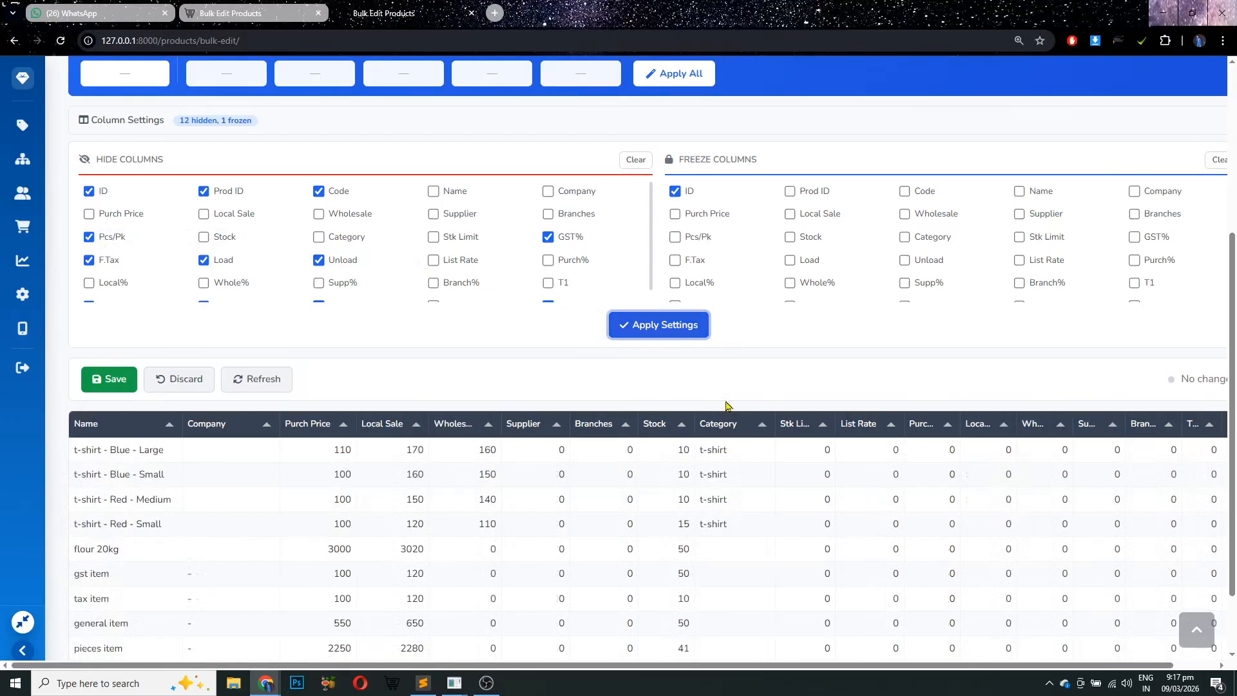
- Widen the Purch%, Local%, Whole%, Supp% and Stk Limit columns so their headings can be read in full
scroll(687, 485, down, 1)
scroll(688, 485, up, 1)
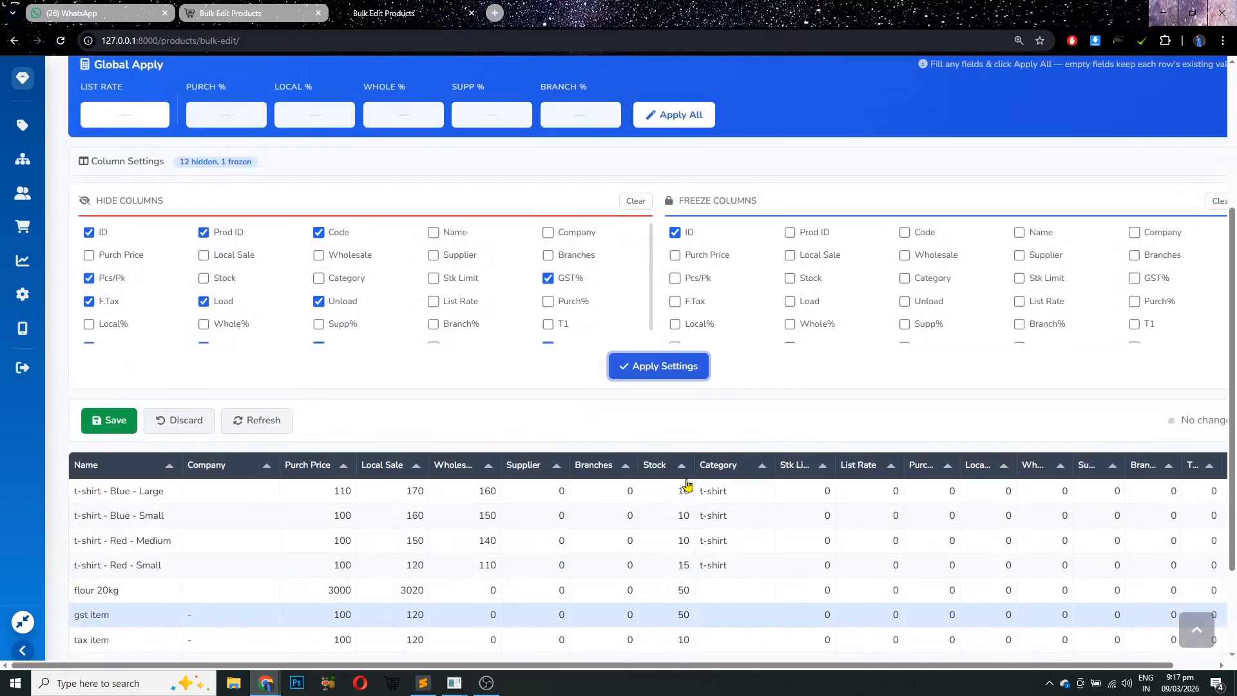
scroll(393, 465, down, 1)
drag(758, 655, 821, 646)
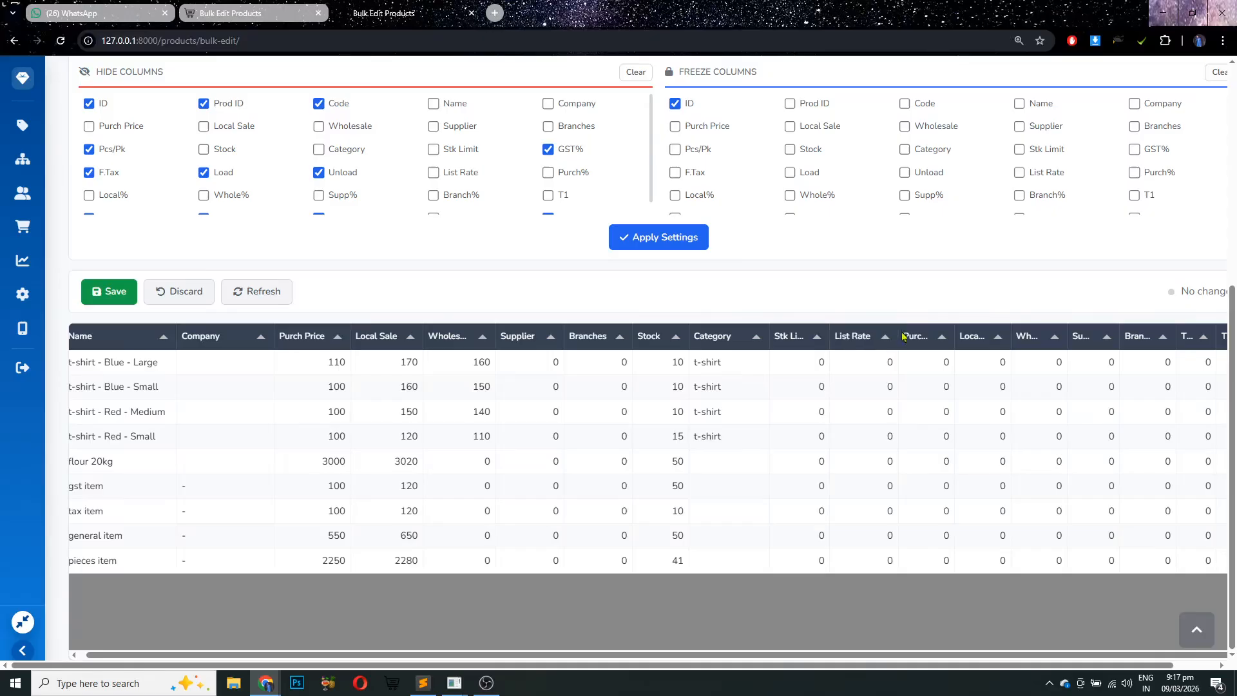
drag(955, 336, 1171, 336)
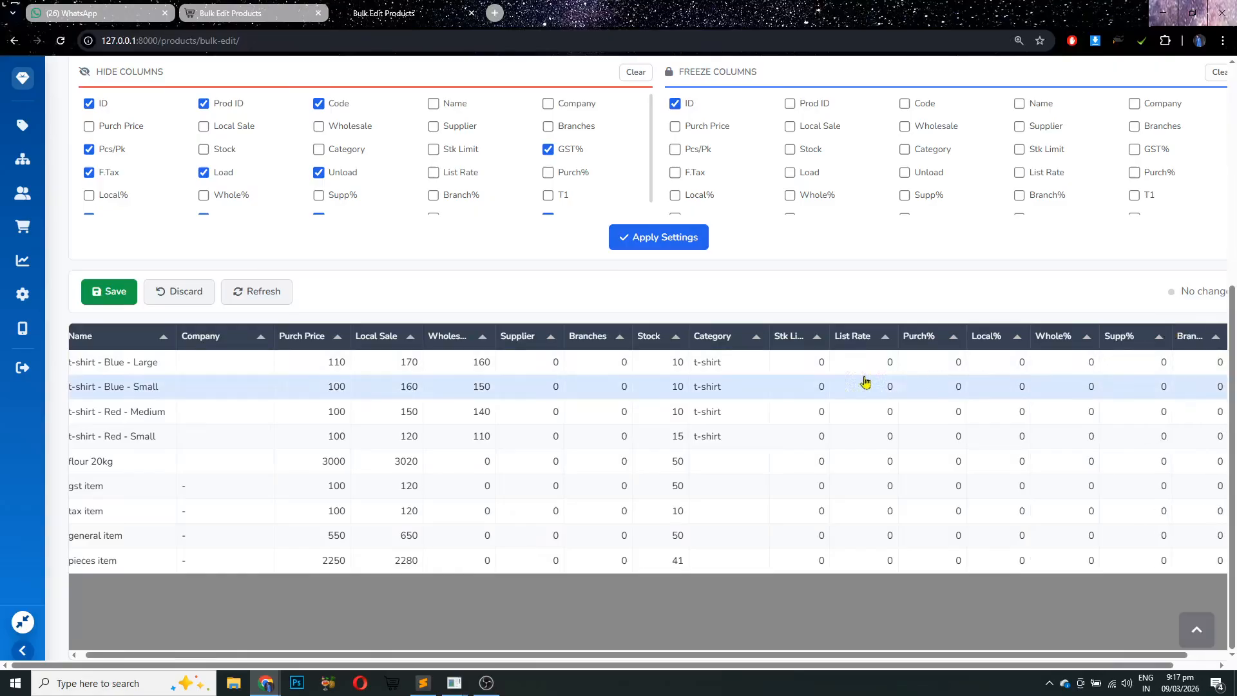
drag(829, 336, 841, 337)
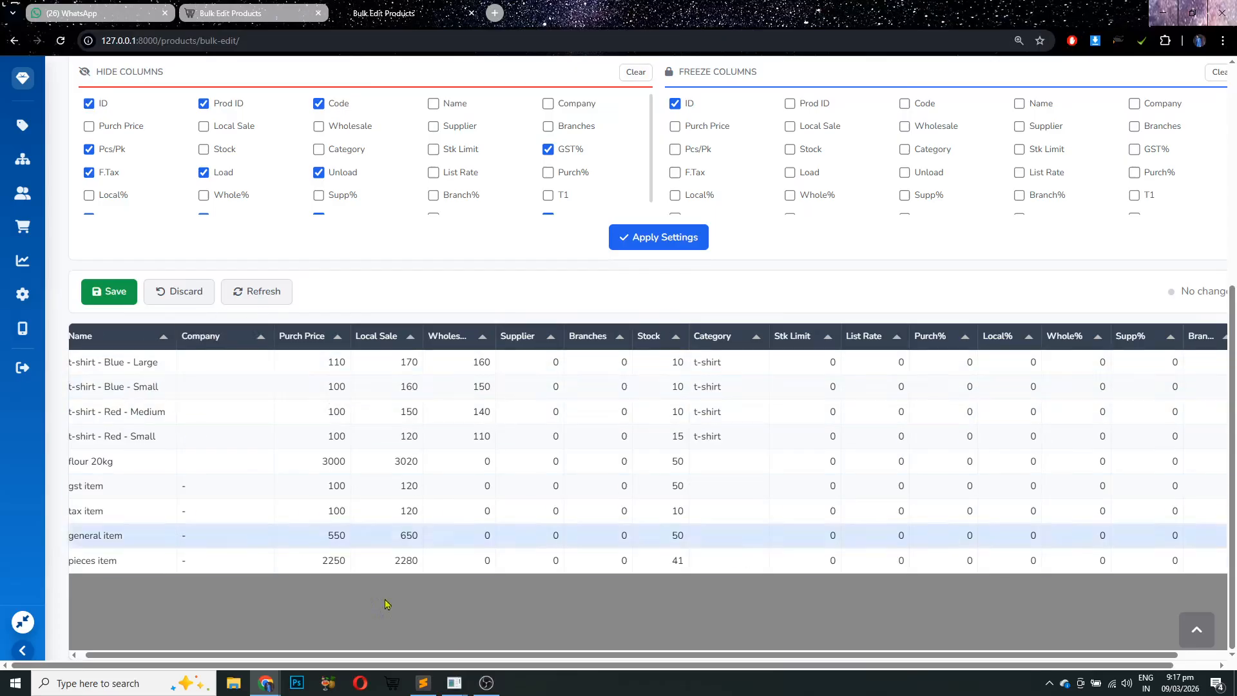
- Freeze the Name column, apply the column settings and collapse the settings section
scroll(598, 646, right, 1)
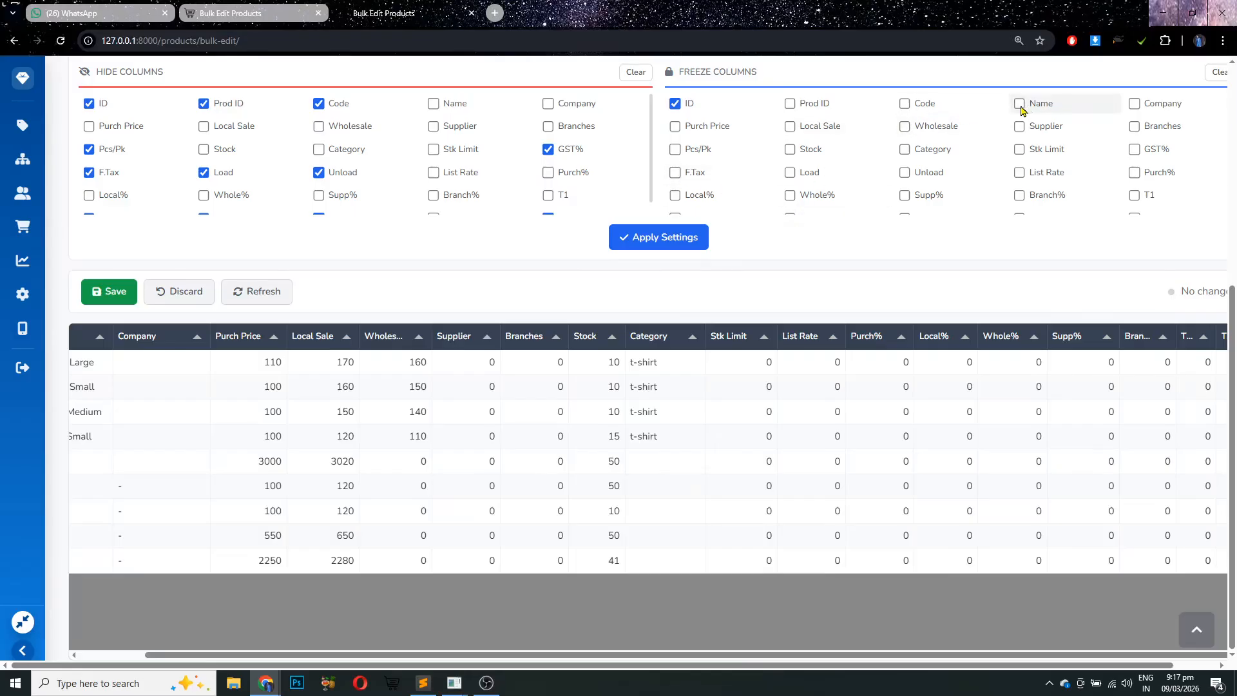
click(633, 240)
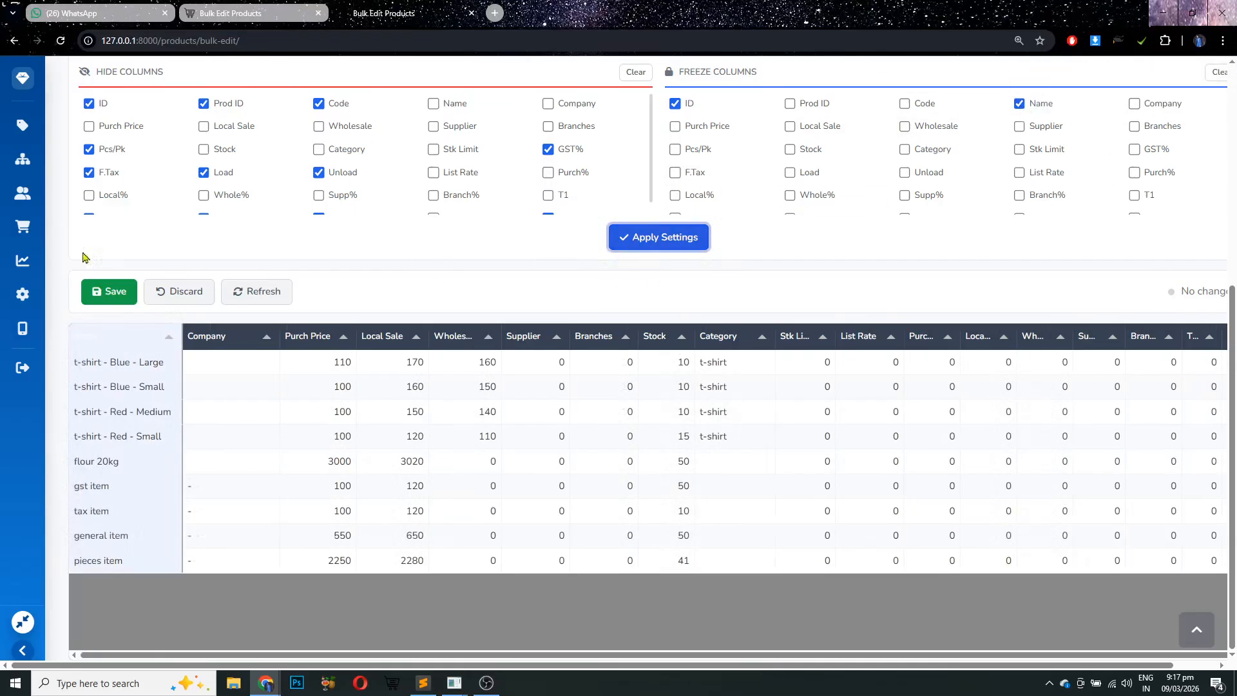
scroll(142, 148, up, 3)
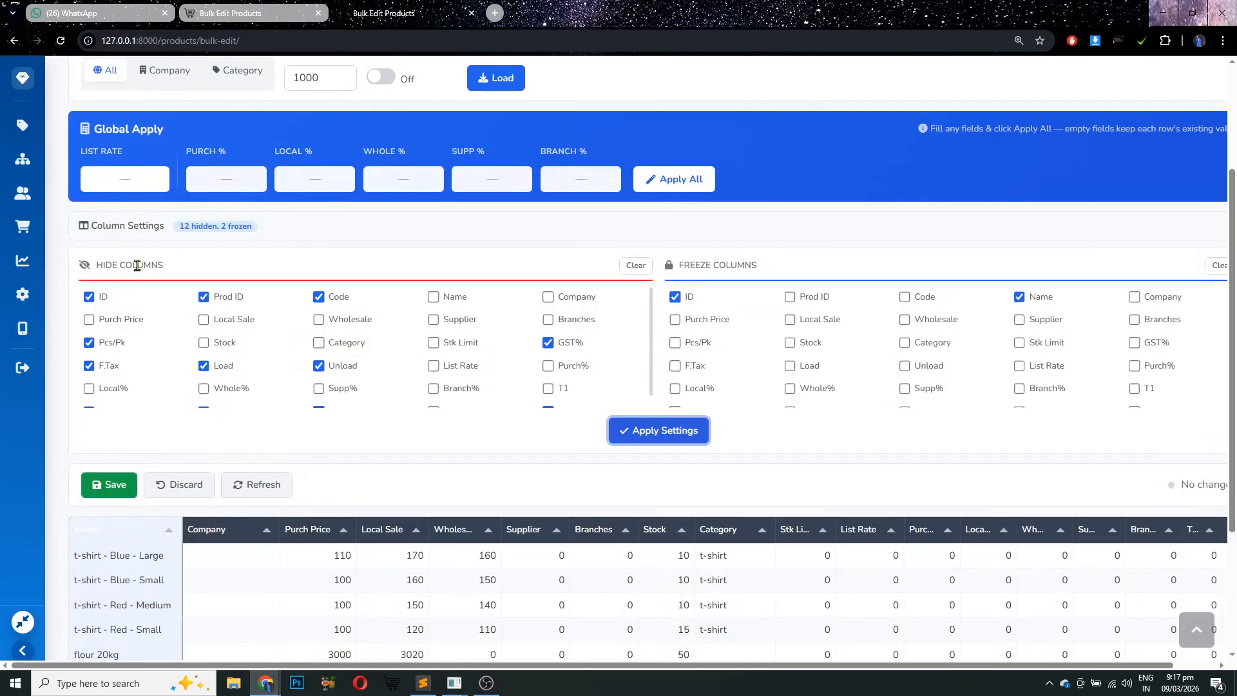
click(129, 234)
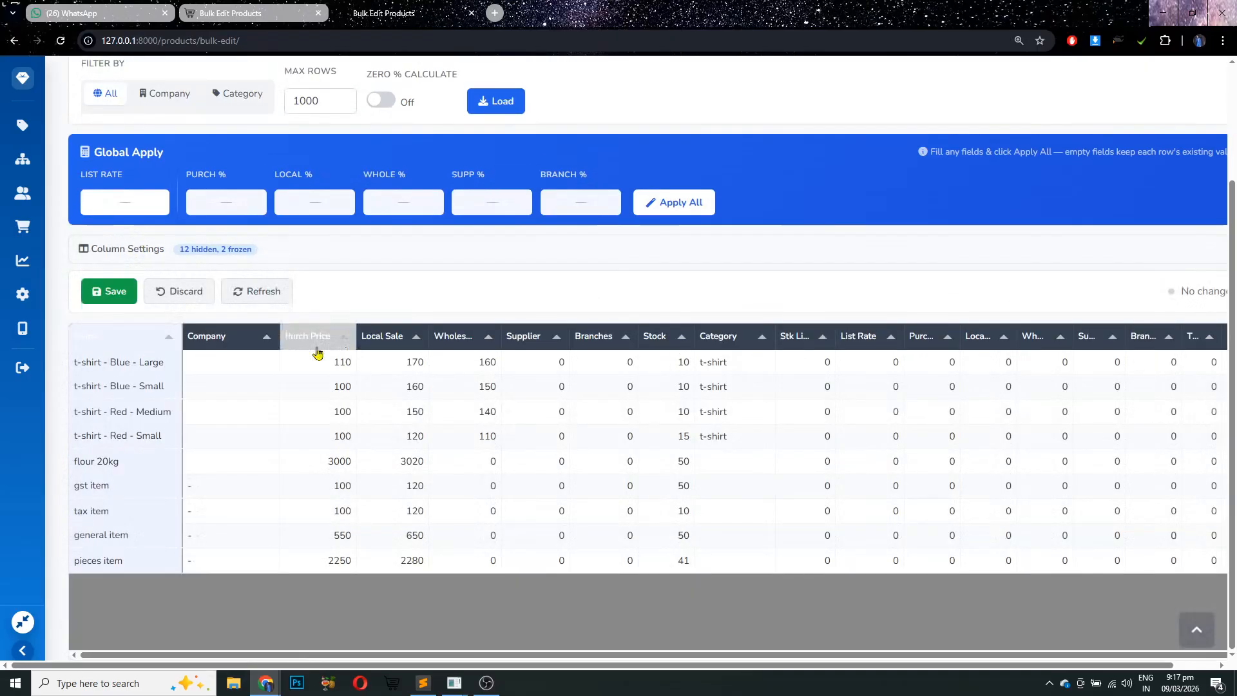
- Widen the Purch%, Local%, Whole% and Supp% columns in the product grid
scroll(467, 653, right, 1)
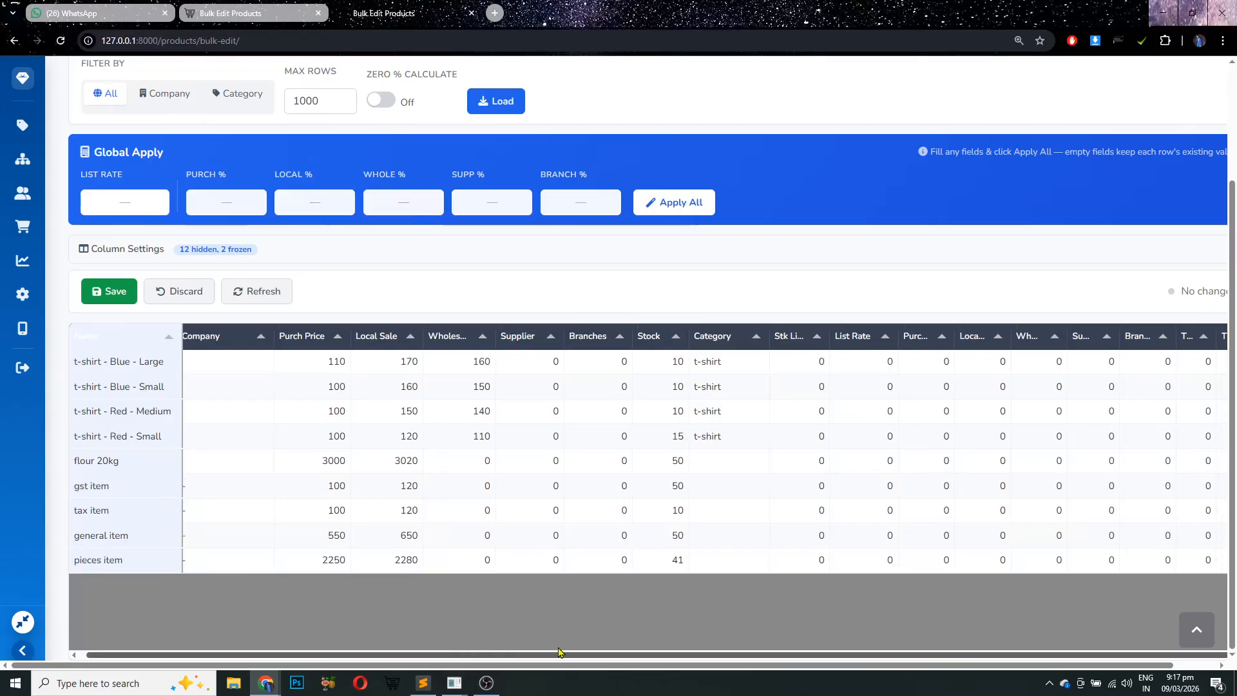
drag(1126, 671, 1032, 665)
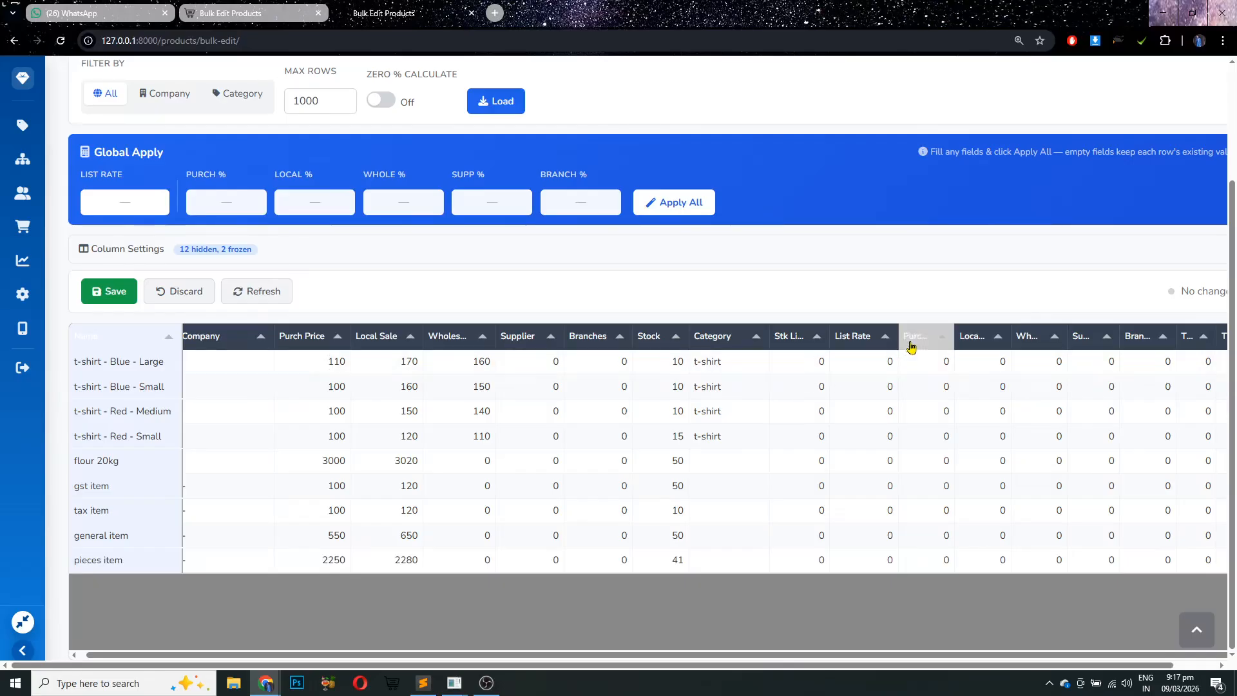
drag(955, 336, 1177, 336)
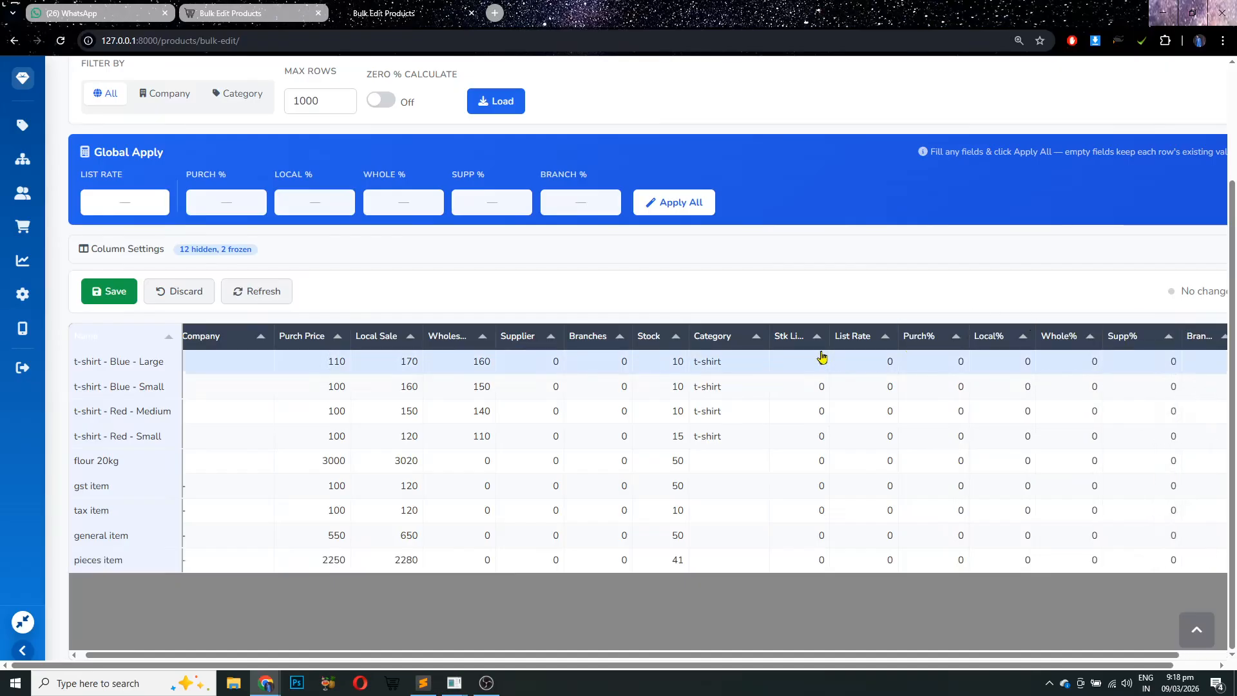
- Set the t-shirt list rates to 100 for Blue - Large, 110 for Blue - Small, 115 for Red - Medium and 90 for Red - Small
click(863, 372)
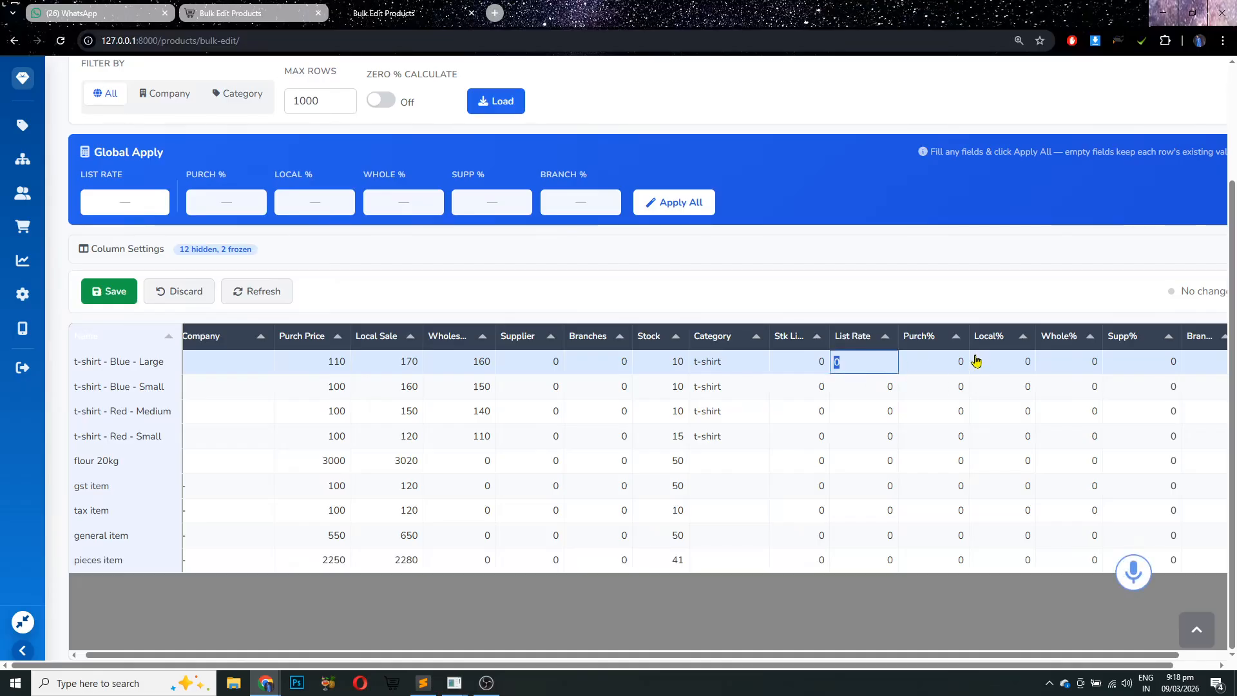
key(Return)
text(11)
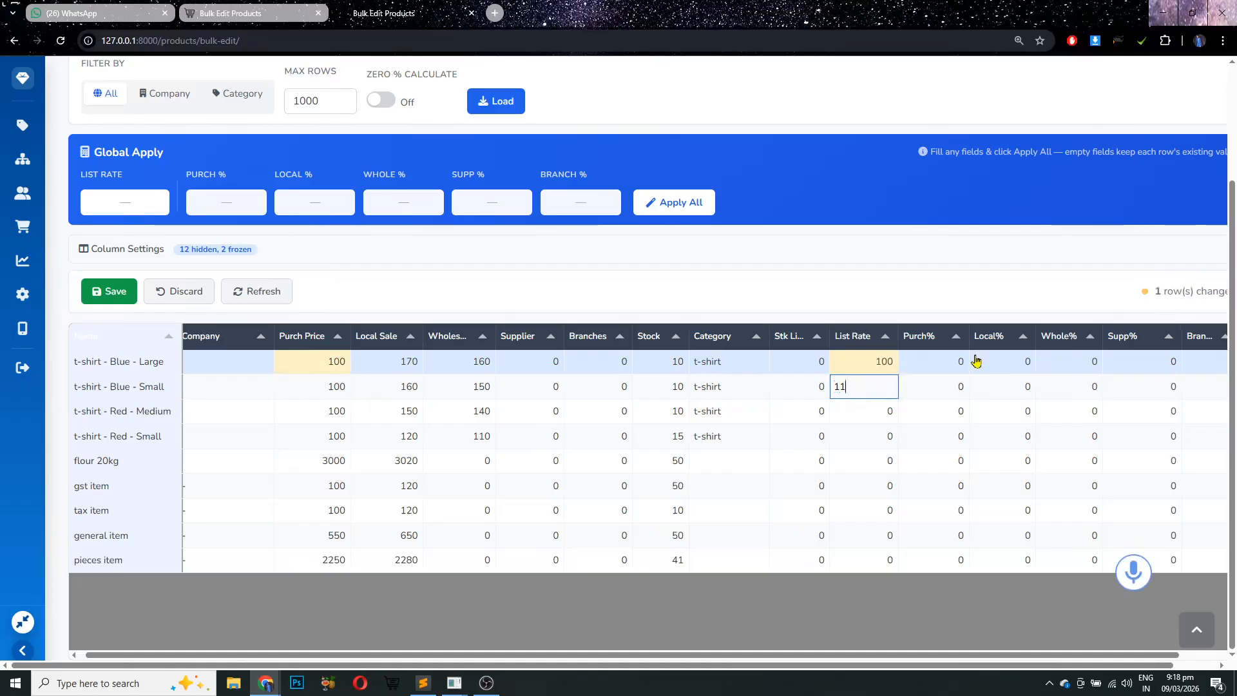
text(0)
key(Return)
text(115)
key(Return)
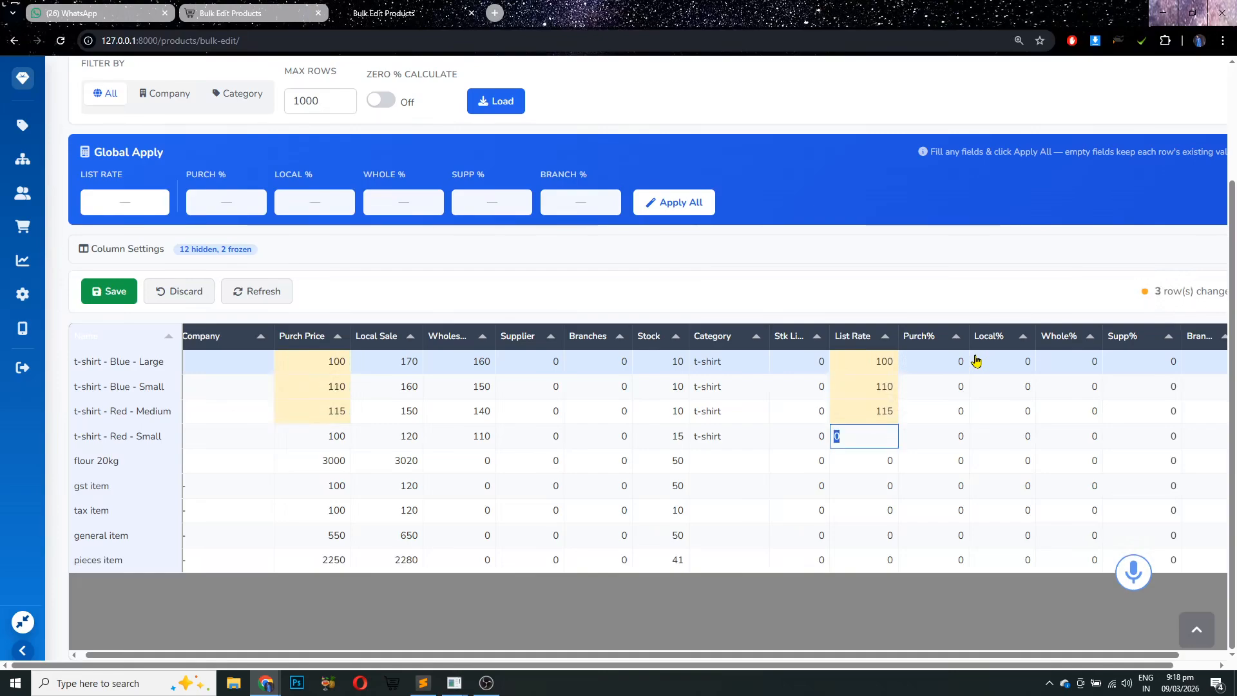
text(90)
key(Return)
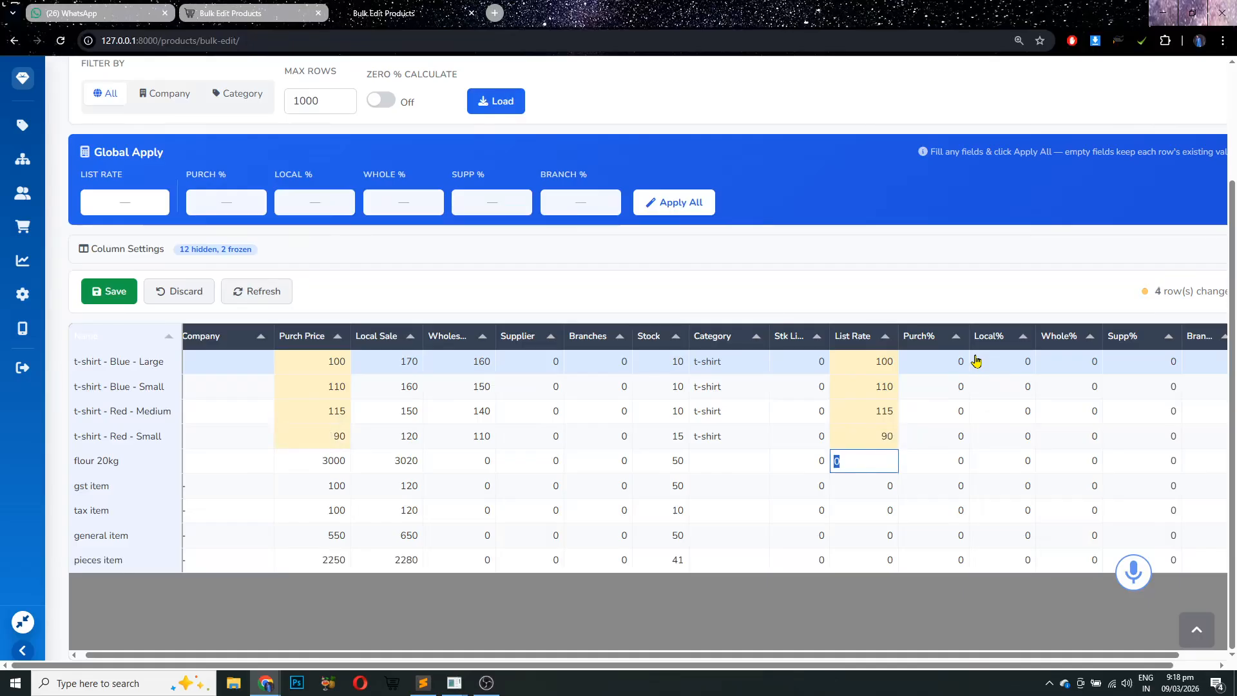
- Set the list rate of flour 20kg to 105
text(705)
key(Return)
key(Up)
key(Up)
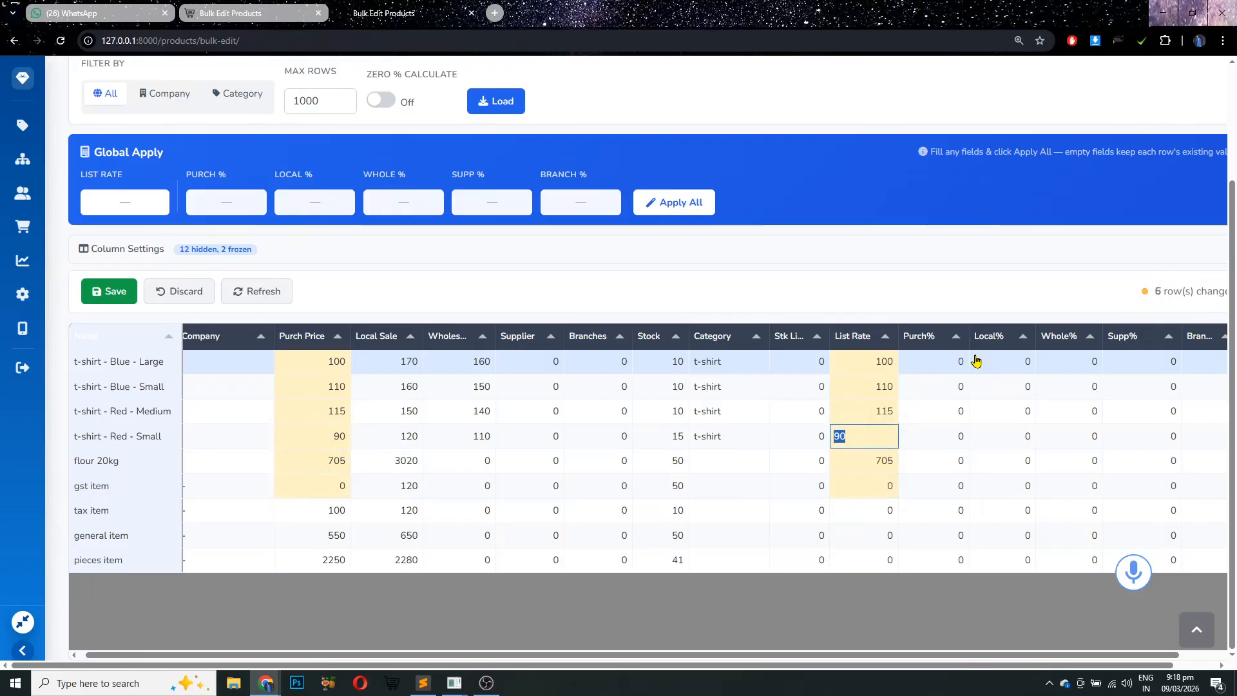
click(884, 462)
text(105)
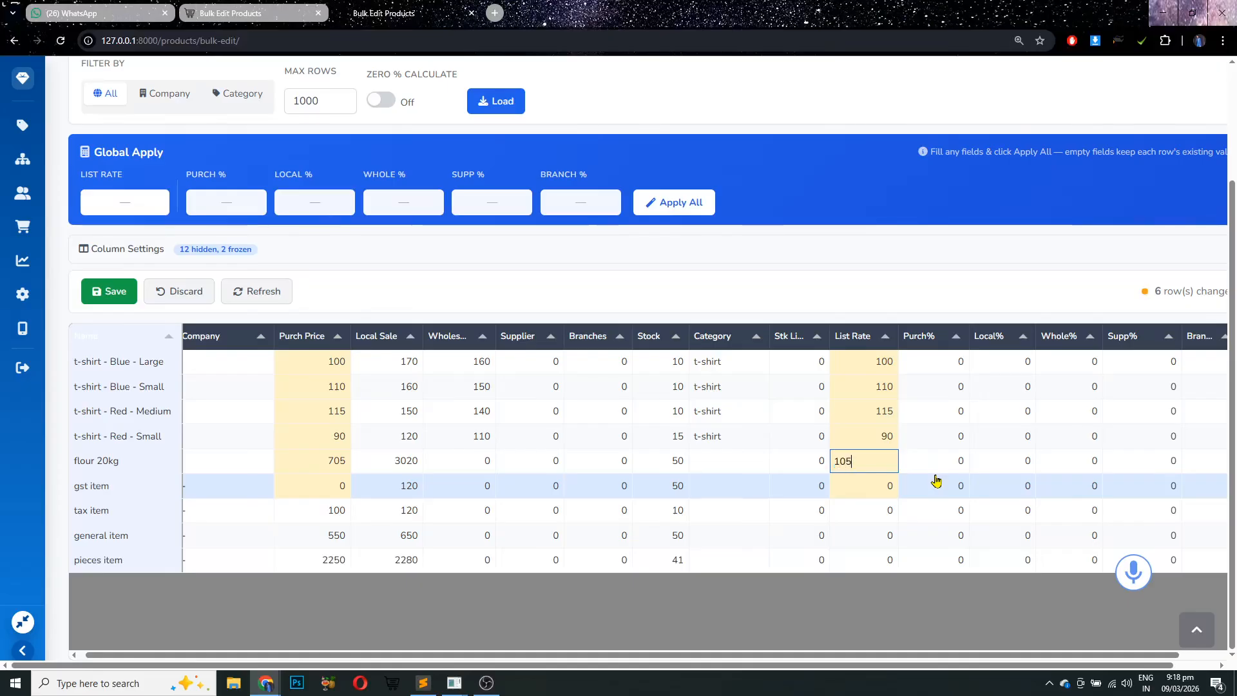
- Set Purch% to 5 for the four t-shirt variants and flour 20kg, and to 0 for gst item
click(940, 363)
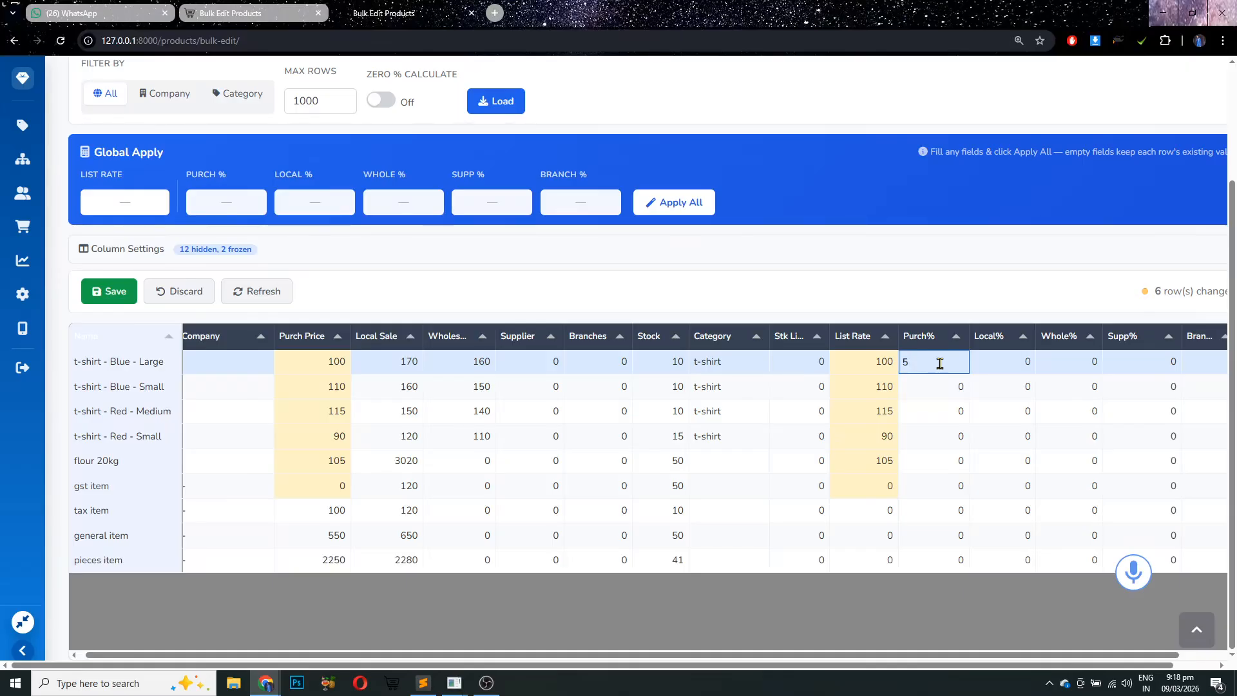
key(Return)
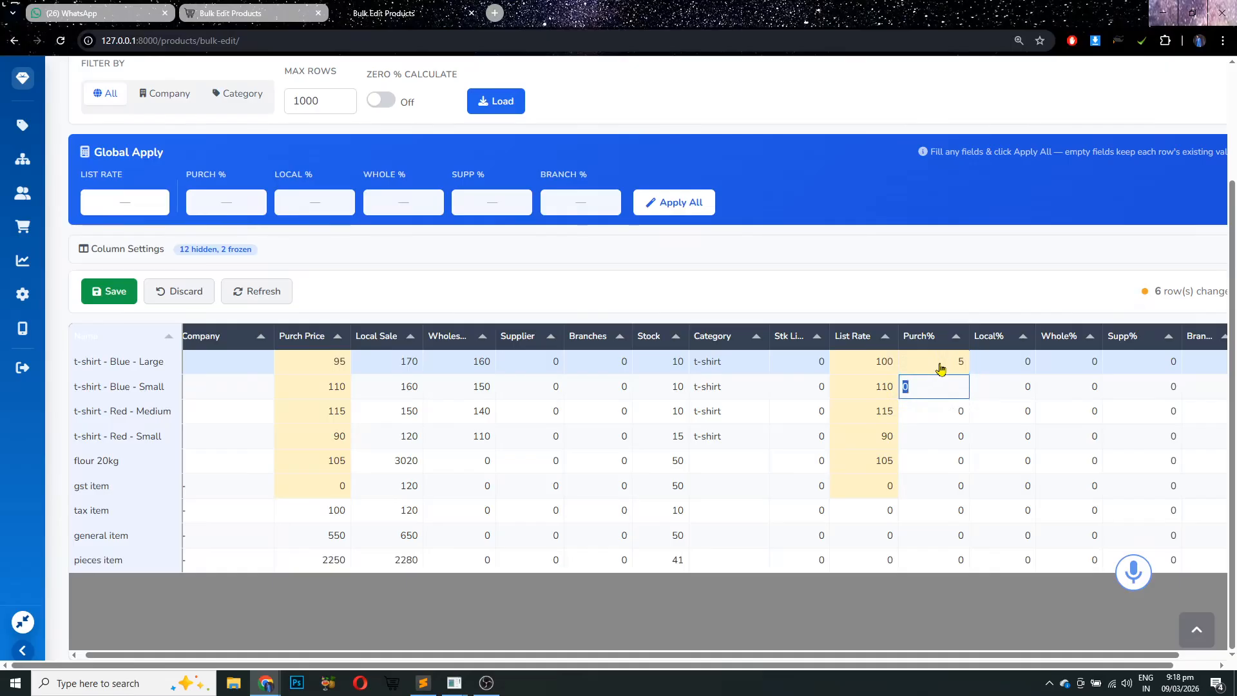
text(5)
key(Return)
text(5)
key(Return)
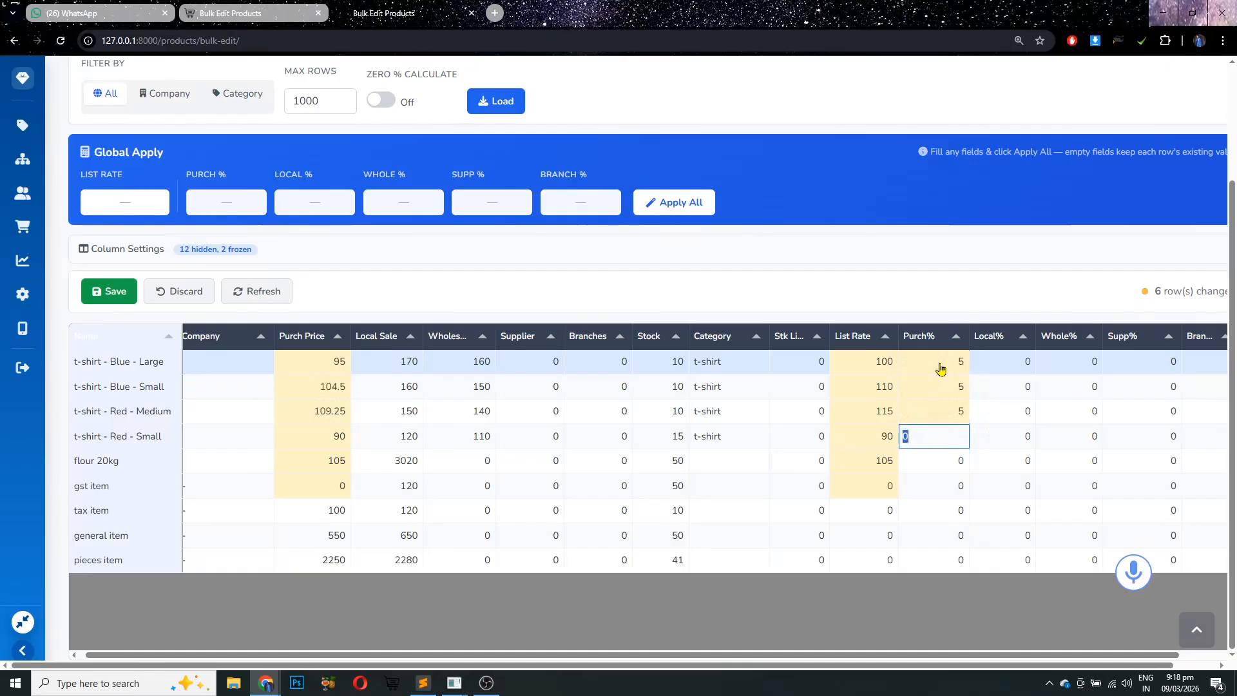
text(5)
key(Return)
key(Return)
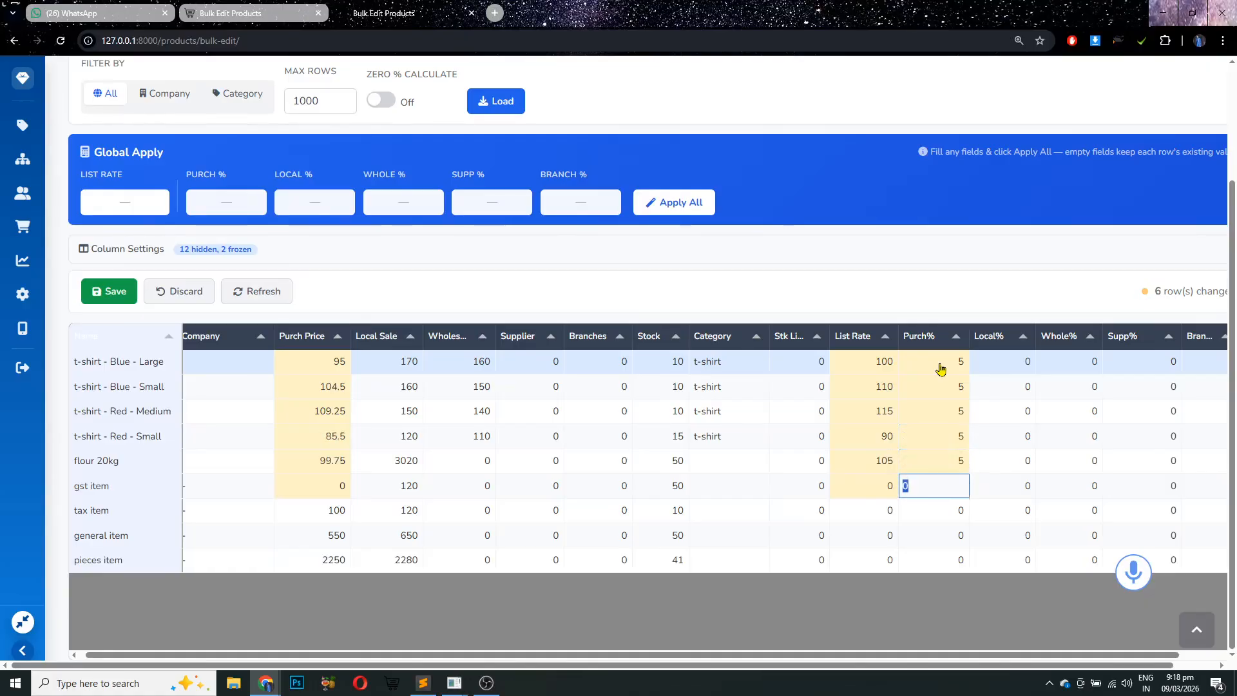
key(Return)
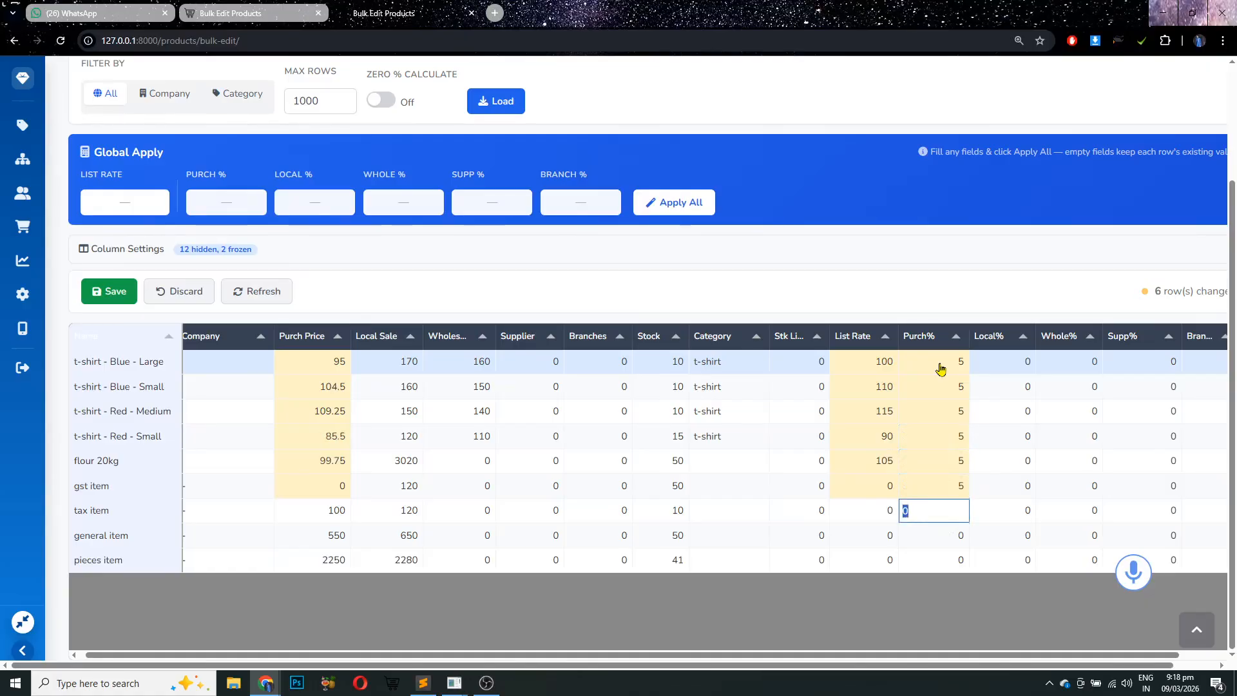
click(960, 487)
text(0)
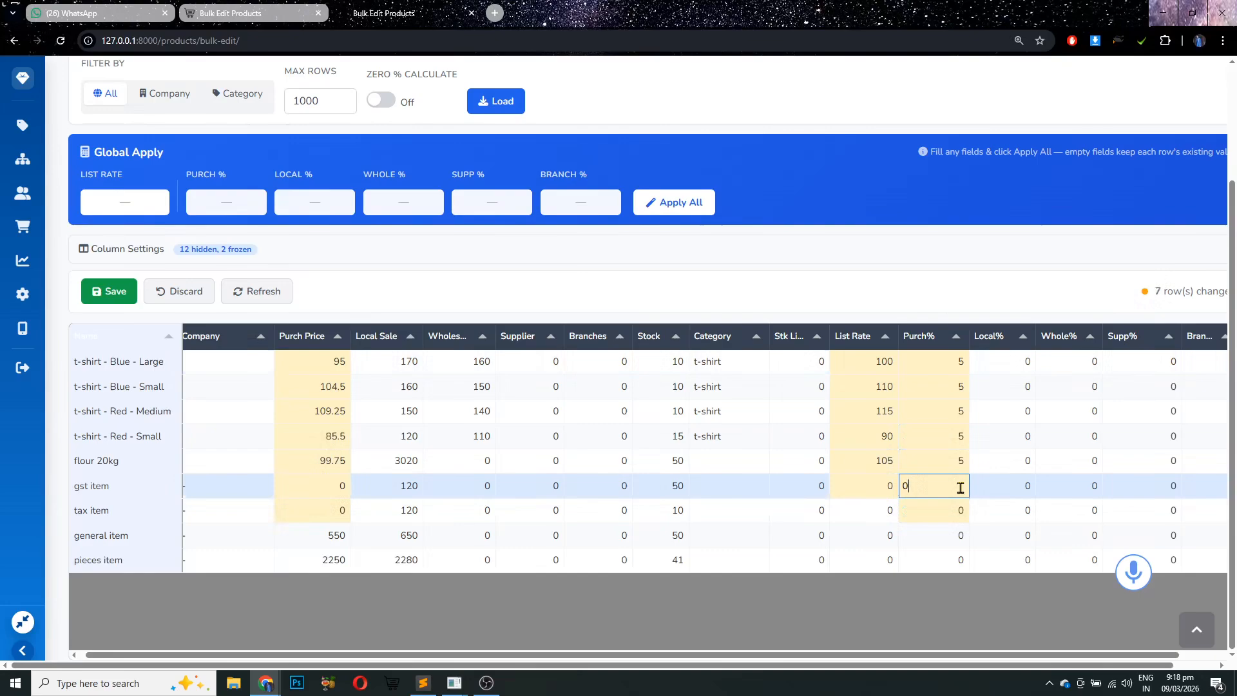
- Set Local% to 3 for the four t-shirt variants, flour 20kg and gst item
click(1012, 364)
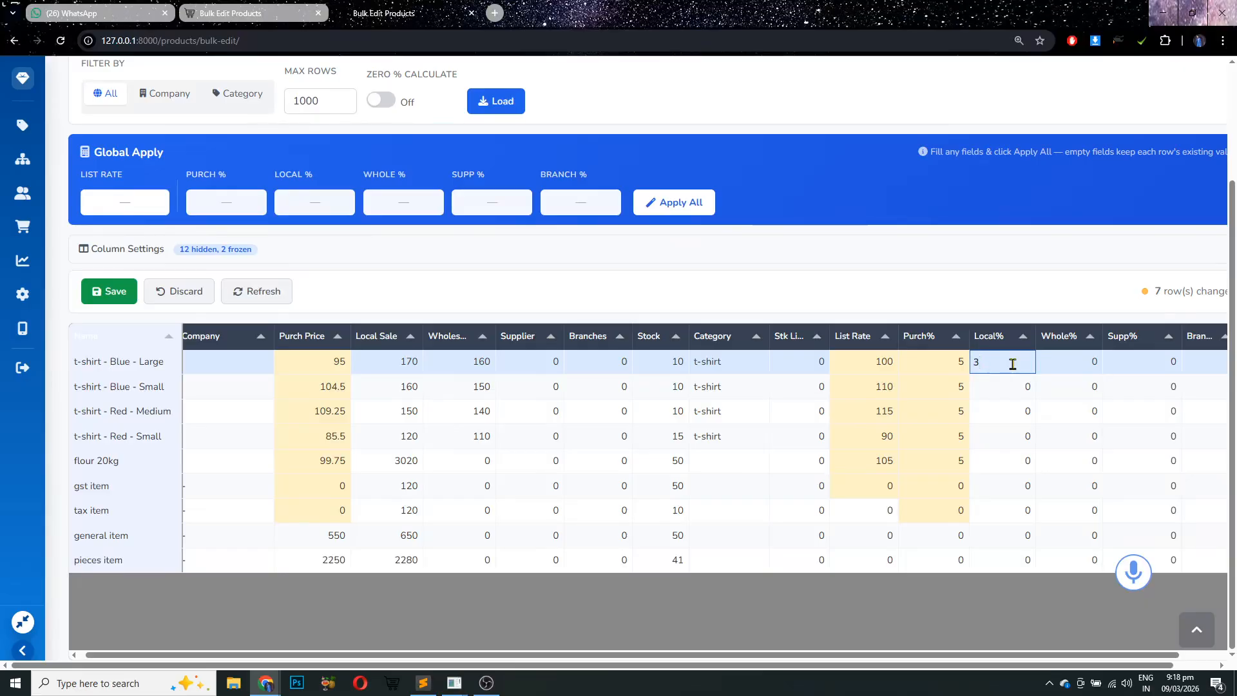
key(Return)
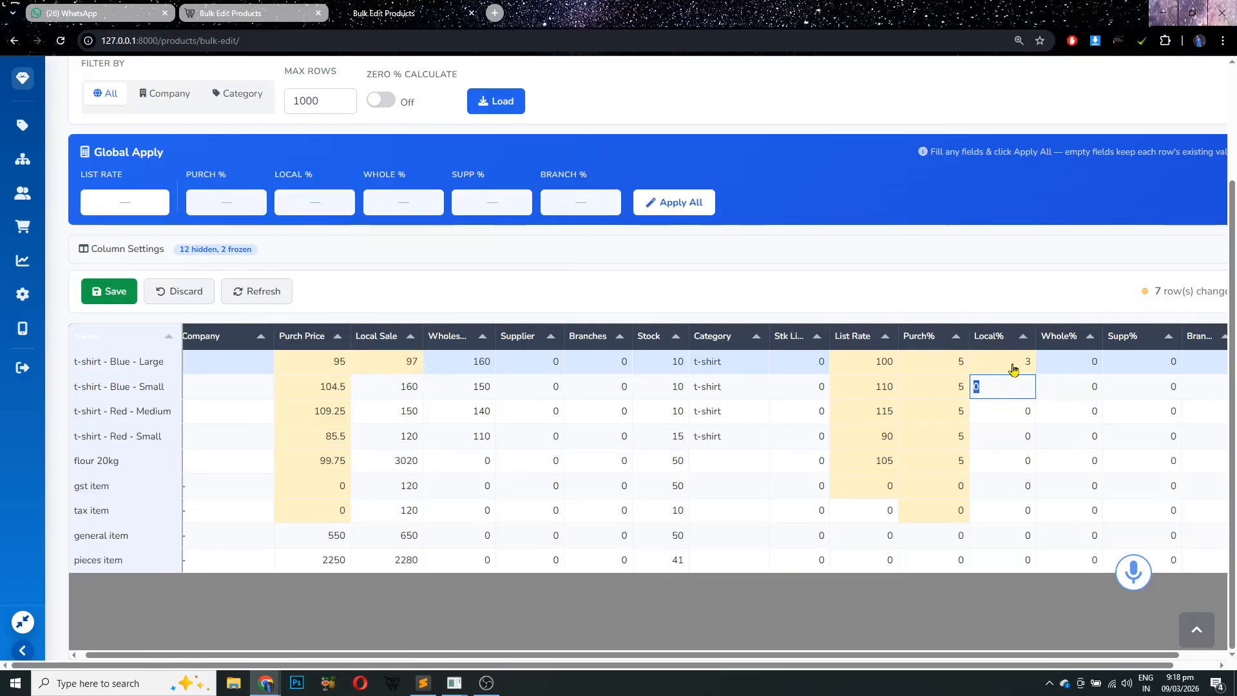
text(3)
key(Return)
text(3)
key(Return)
text(3)
key(Return)
text(3)
key(Return)
text(3)
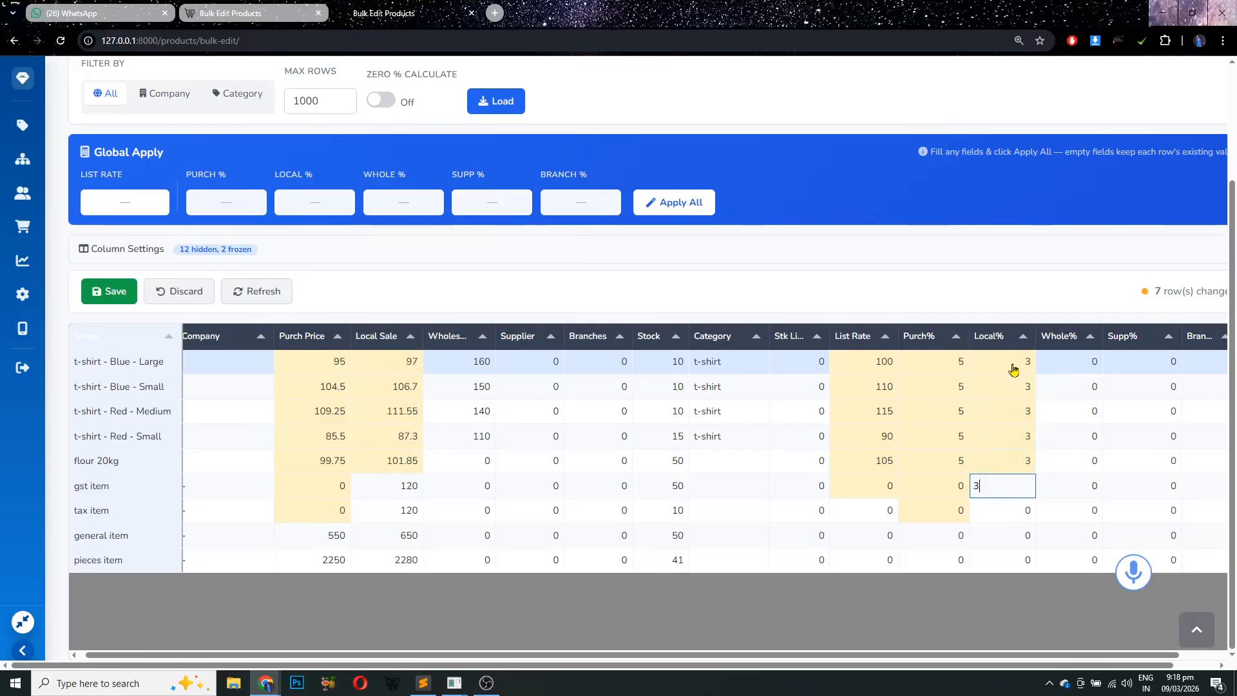
key(Return)
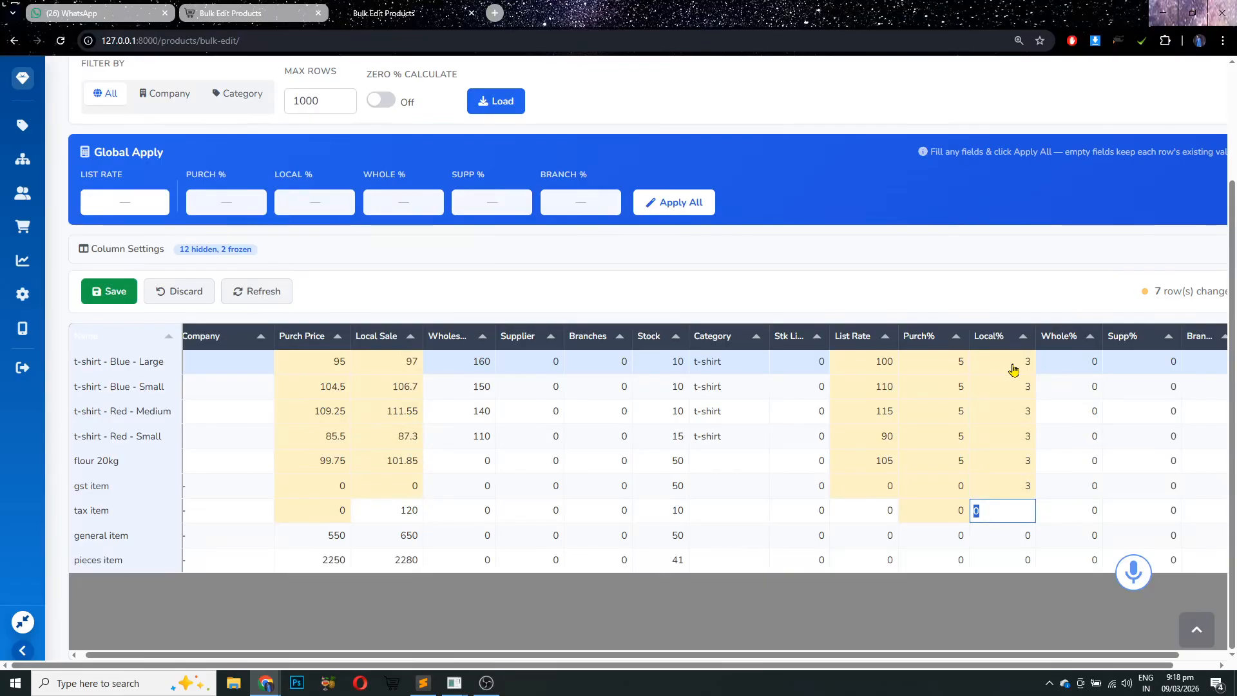
- Set Whole% of t-shirt - Blue - Large to 10 and save the changed rows
click(1067, 364)
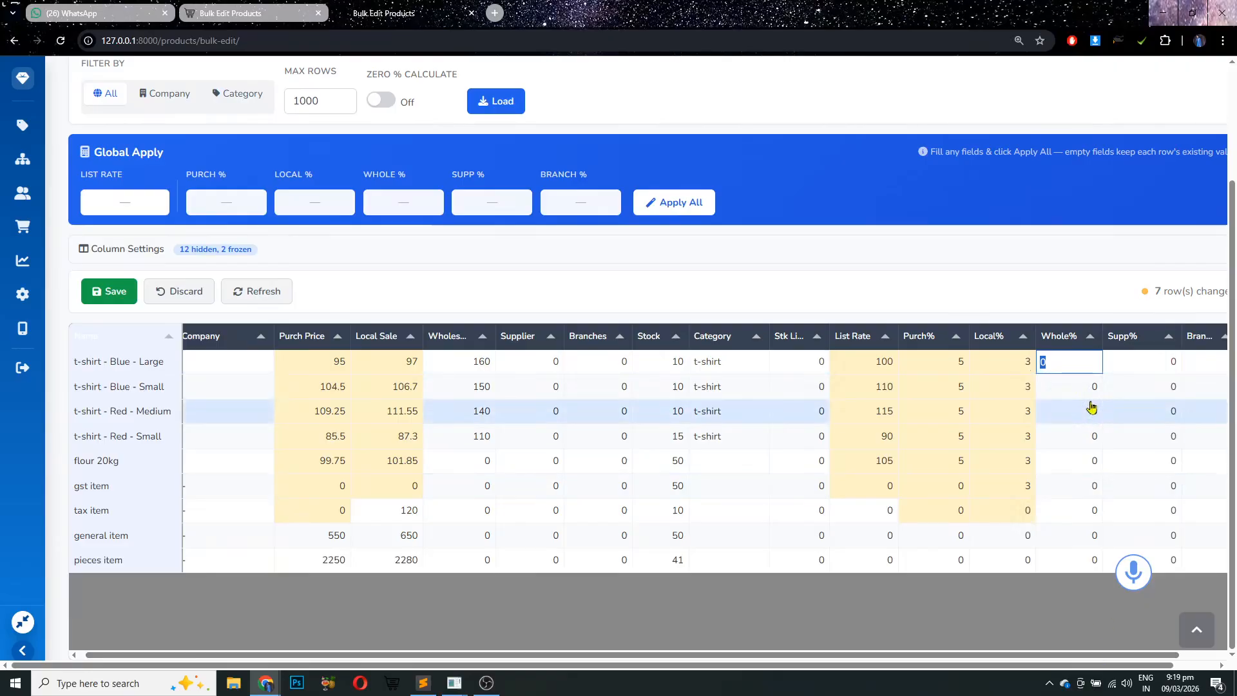
text(10)
key(Return)
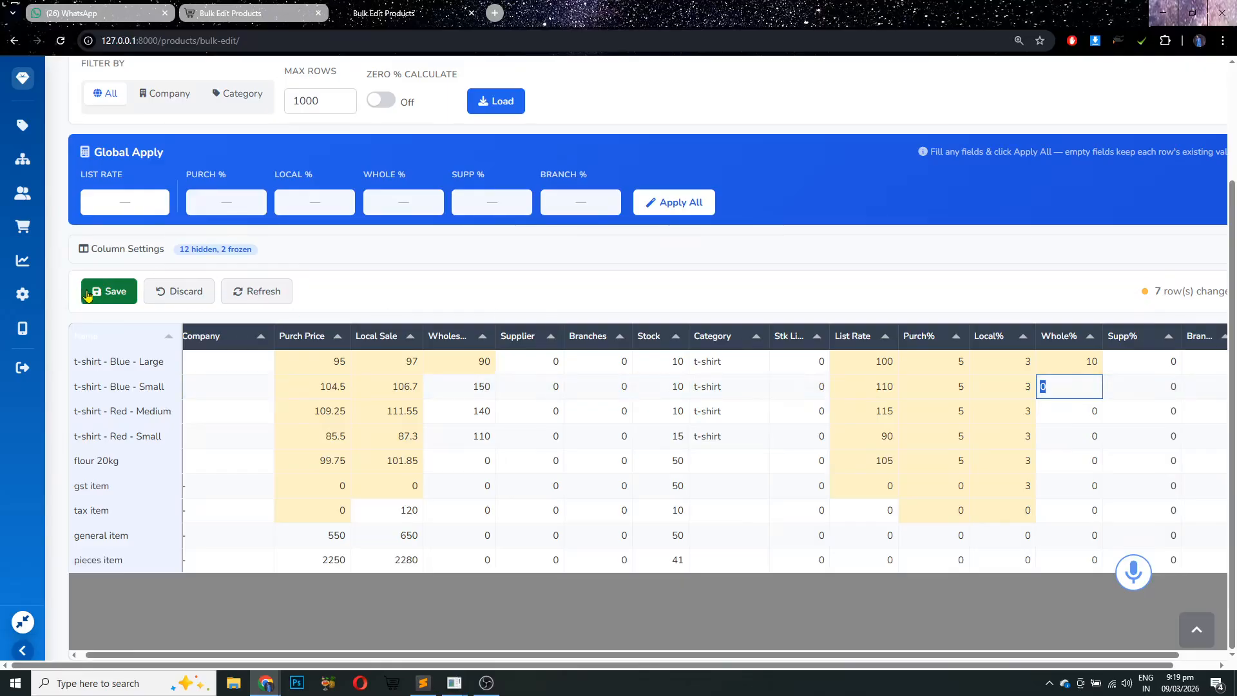
click(108, 296)
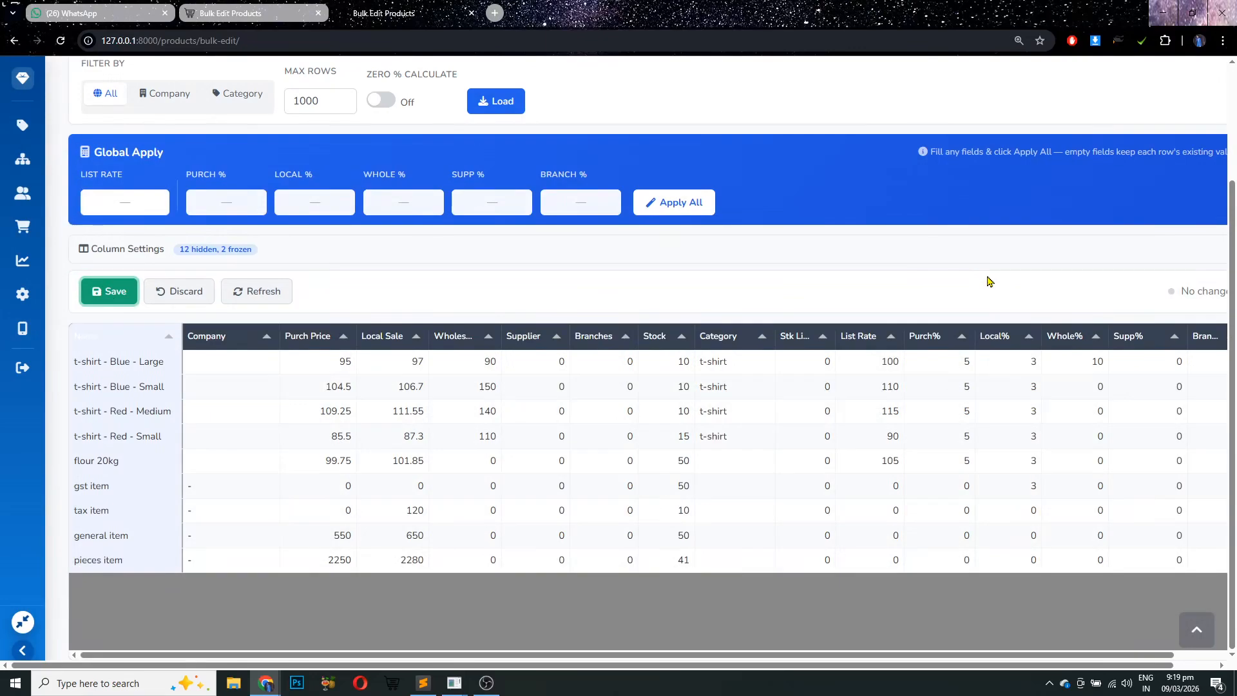
- Try filtering the products by Category and switch the filter to Company without choosing a company
scroll(287, 261, up, 2)
click(231, 223)
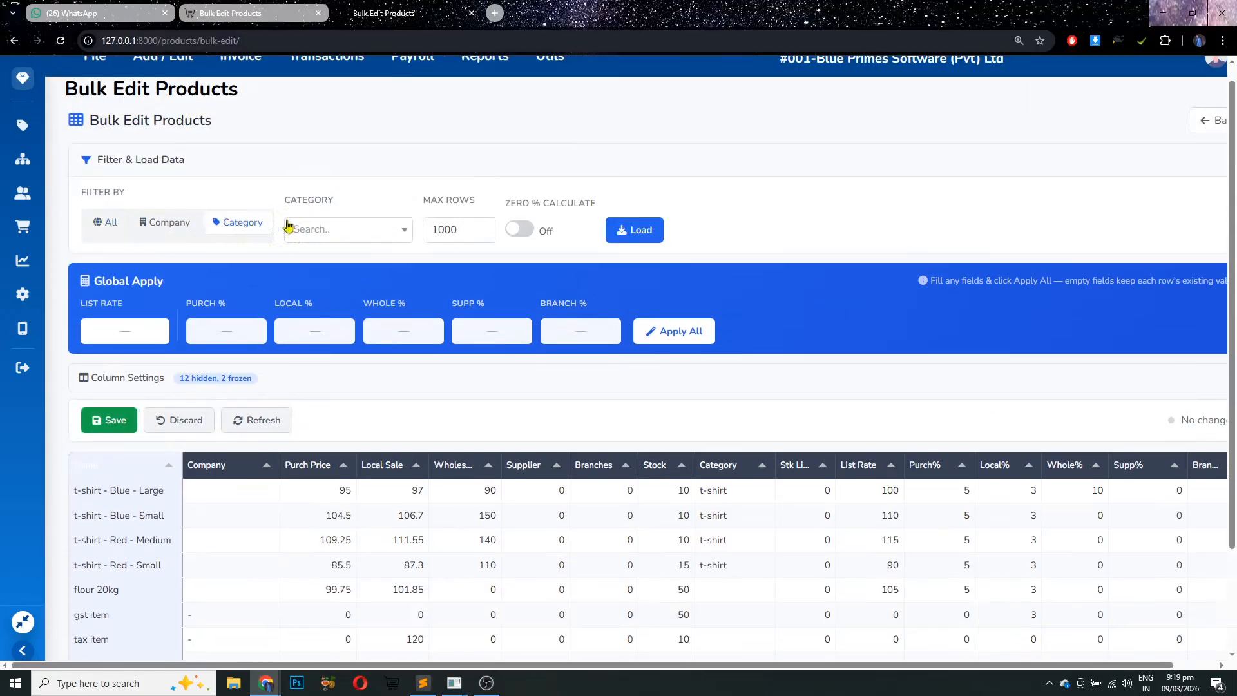
click(309, 231)
click(166, 225)
scroll(482, 271, down, 2)
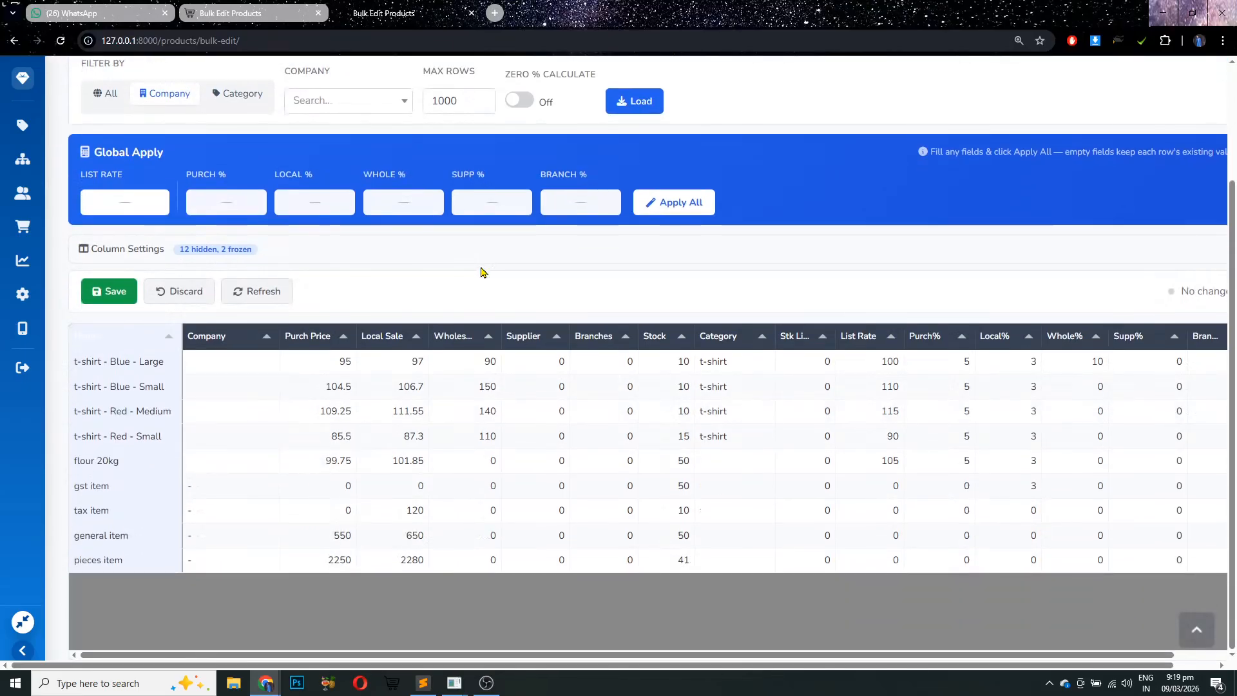